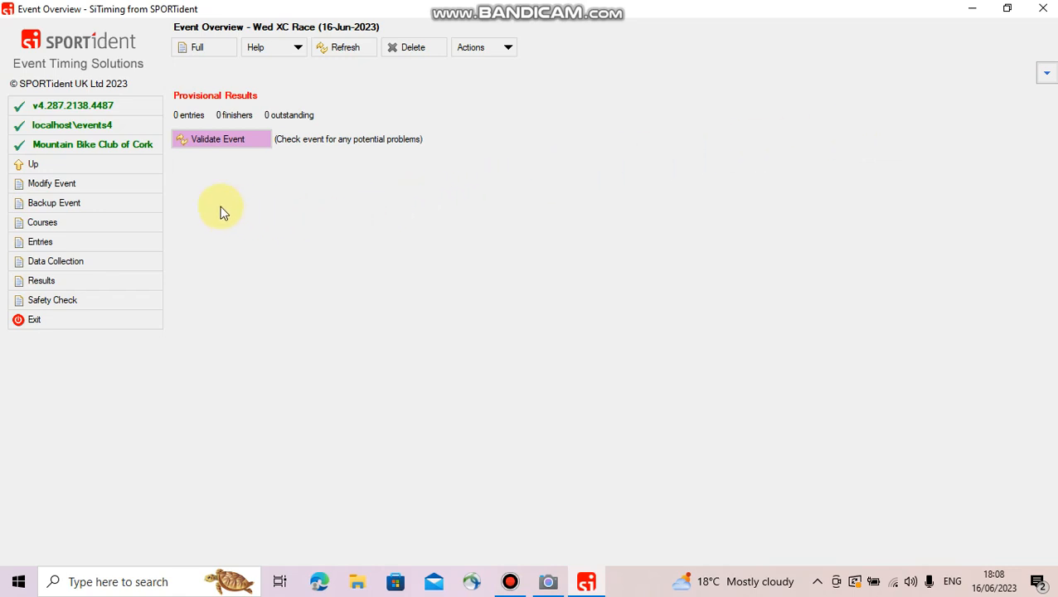
# Delete the Men class from the class list of the Wed XC Race event
pyautogui.click(66, 220)
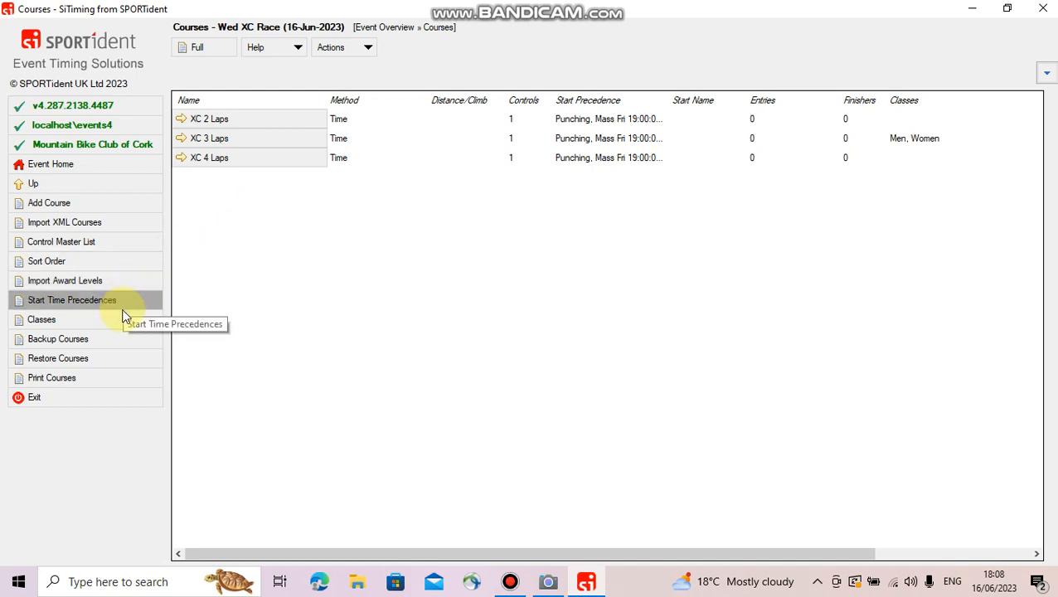
pyautogui.click(34, 323)
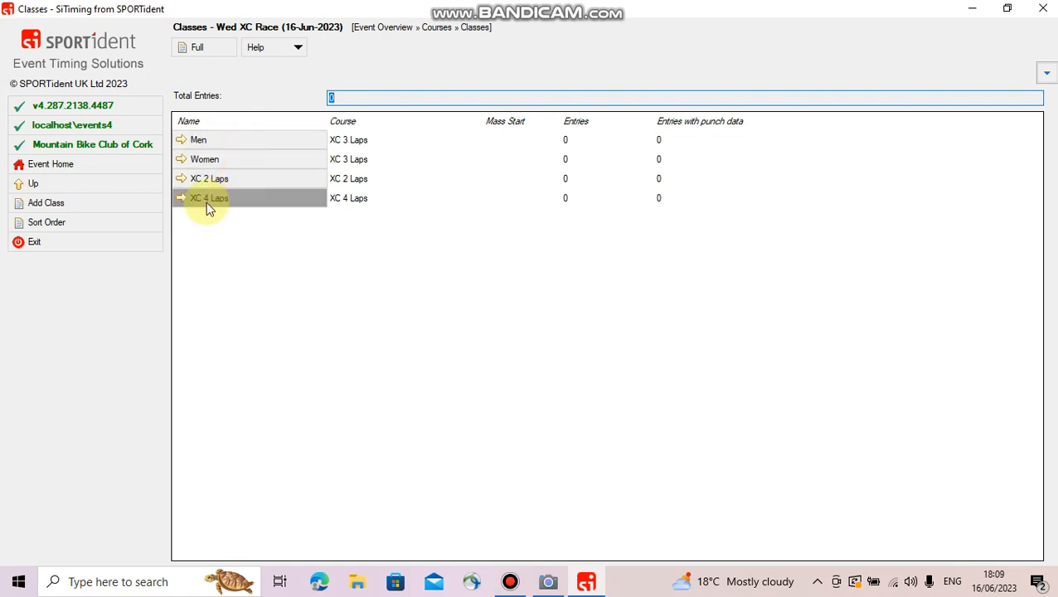
pyautogui.click(232, 148)
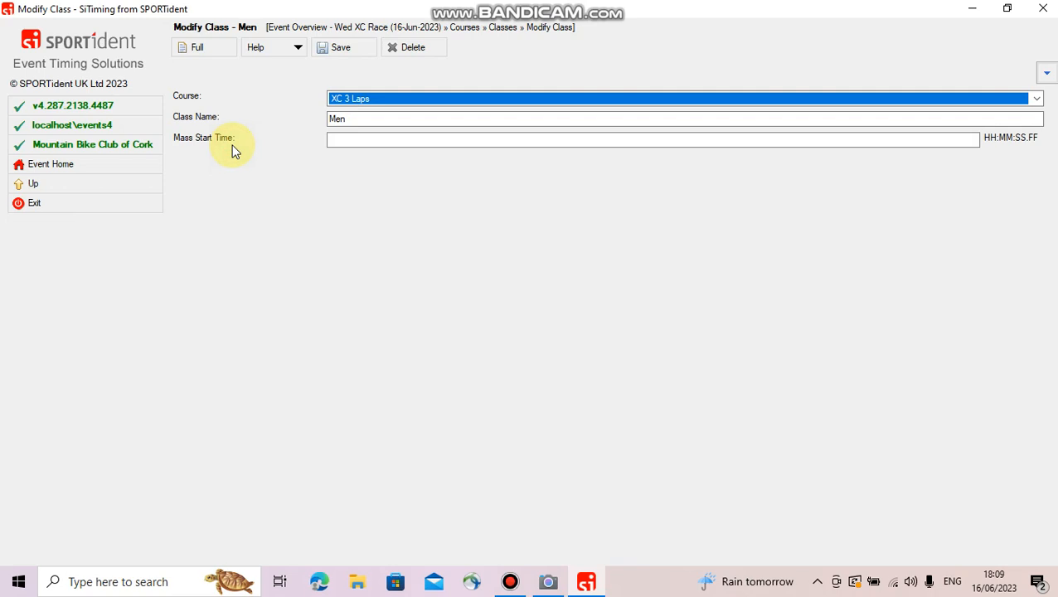
pyautogui.click(416, 48)
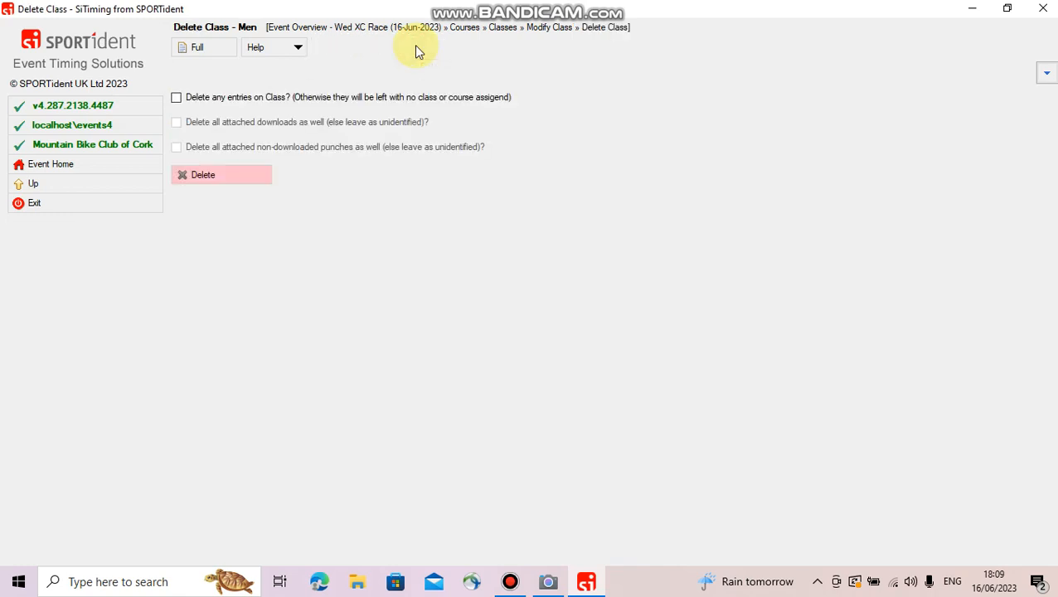
pyautogui.click(247, 174)
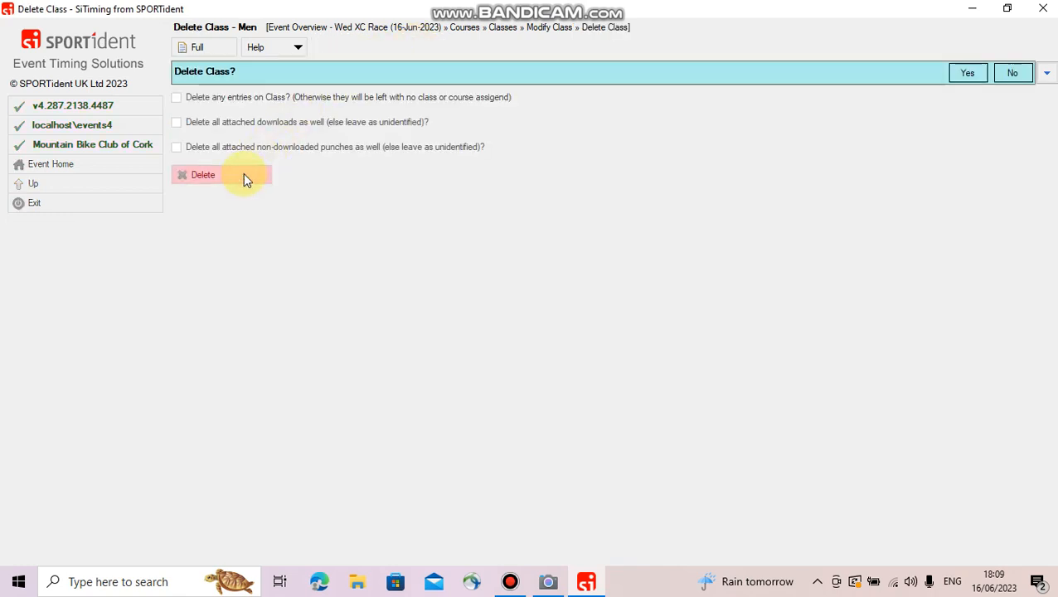
pyautogui.click(966, 73)
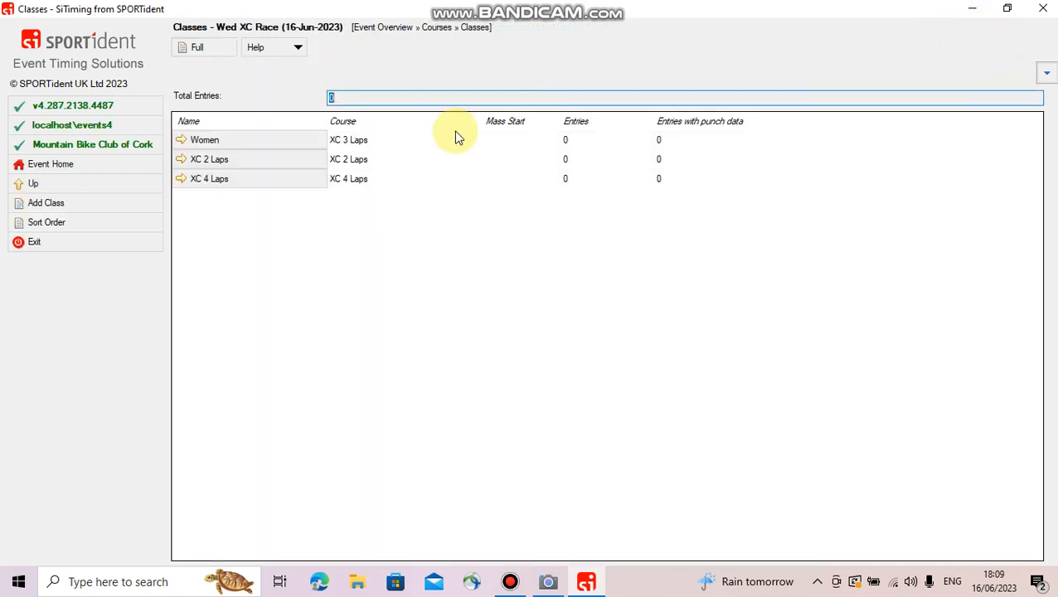
# Delete the Women class from the event's class list
pyautogui.click(273, 139)
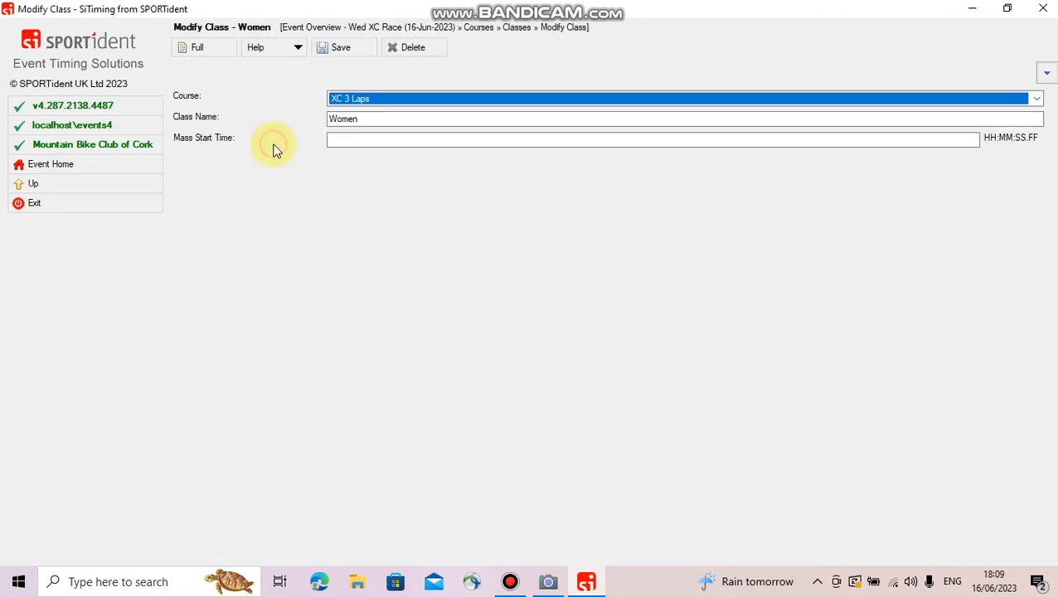
pyautogui.click(423, 48)
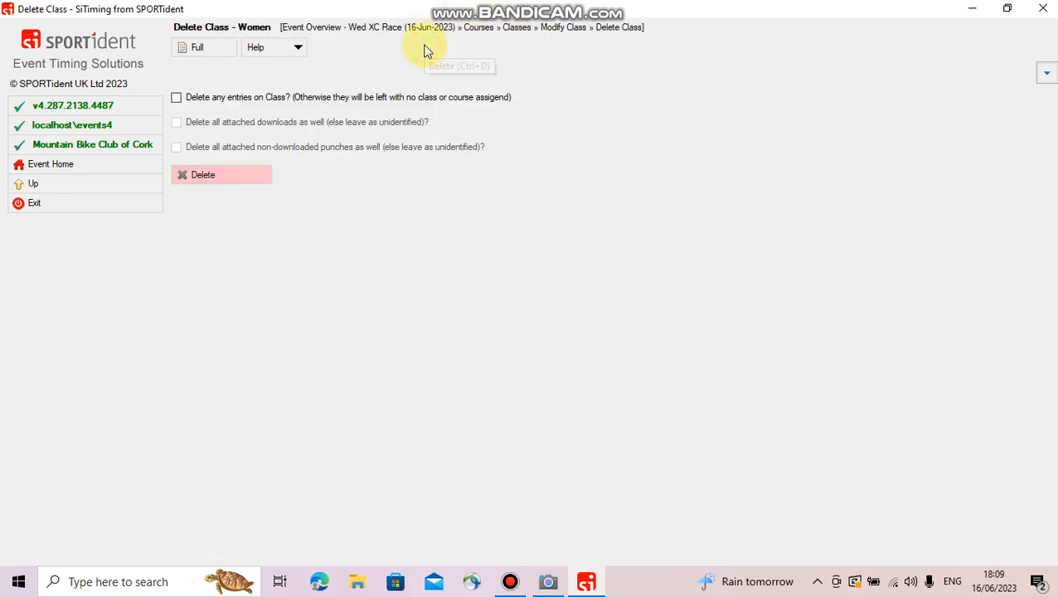
pyautogui.click(236, 174)
pyautogui.click(961, 73)
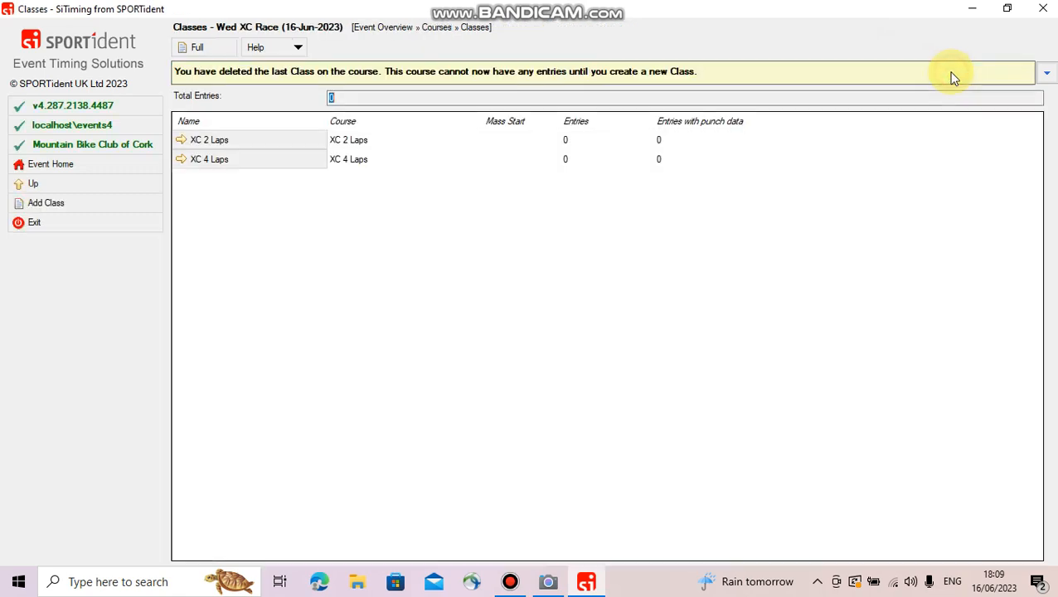
# Delete the XC 2 Laps class from the event's class list
pyautogui.click(300, 137)
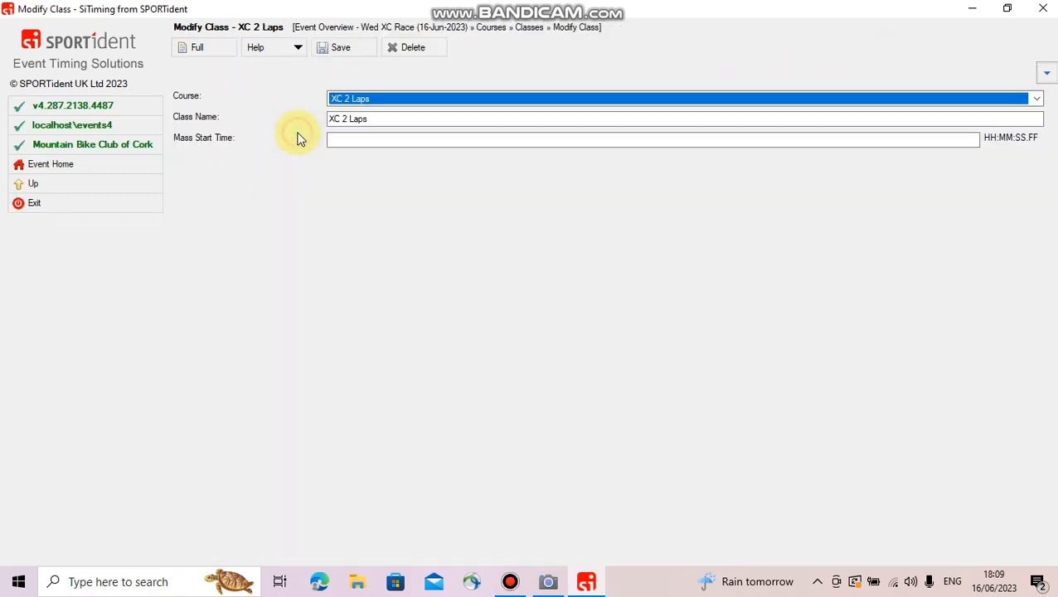
pyautogui.click(419, 47)
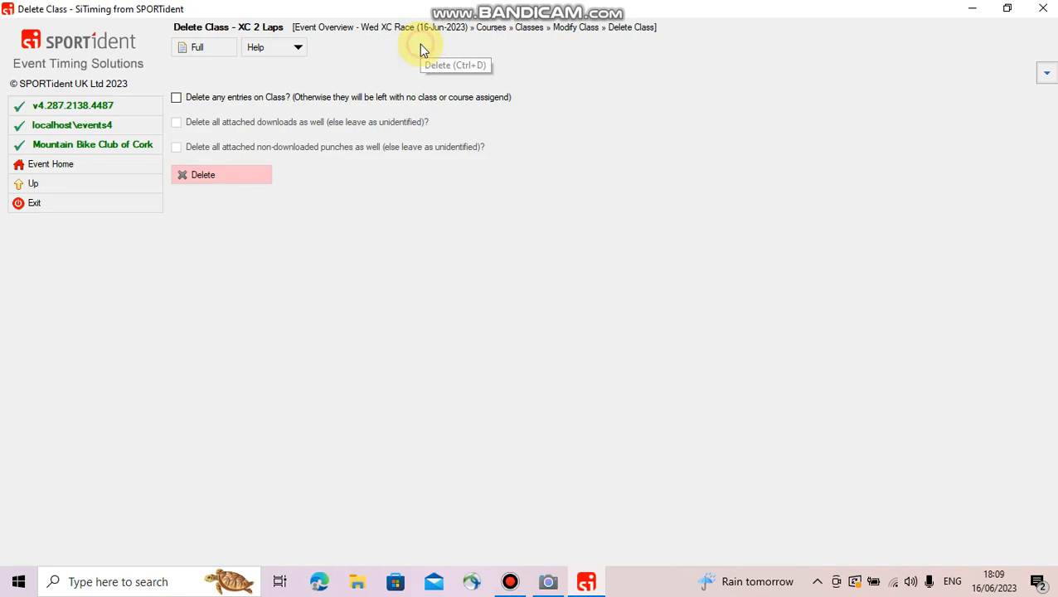
pyautogui.click(220, 179)
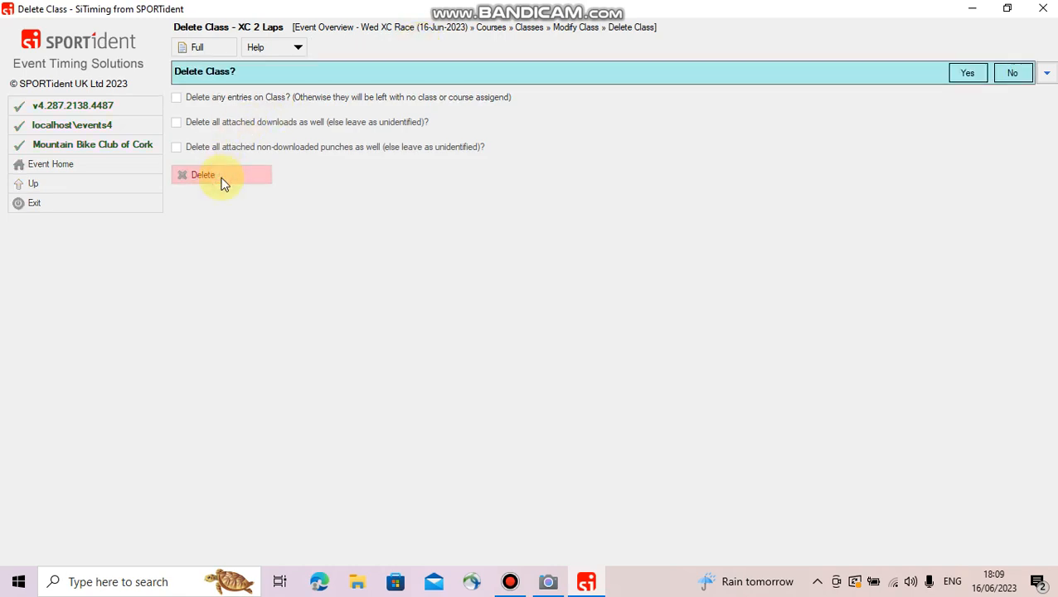
pyautogui.click(967, 72)
# Delete the XC 4 Laps class from the event's class list
pyautogui.click(284, 139)
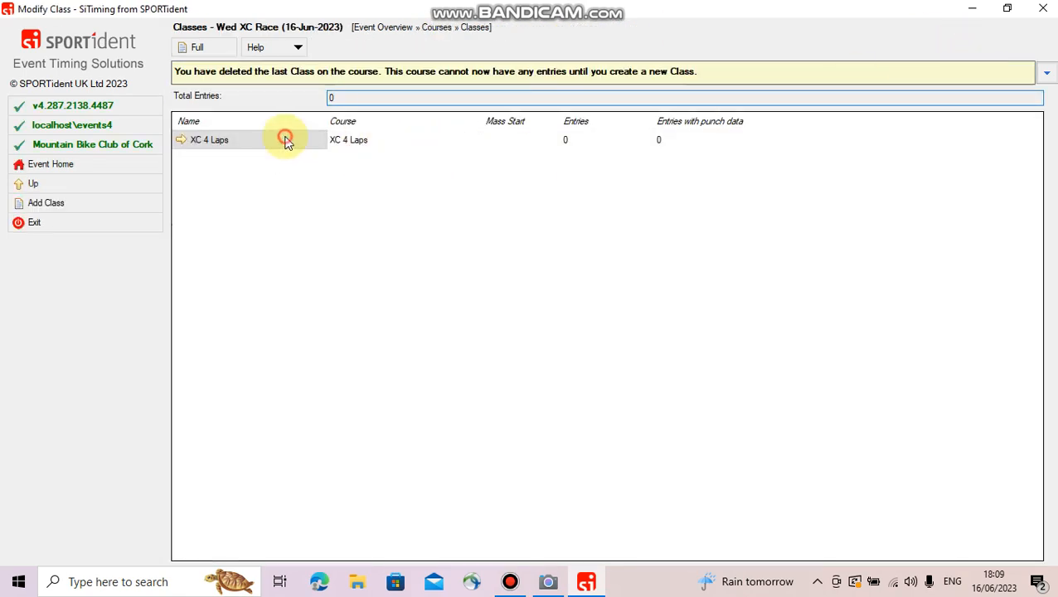
pyautogui.click(427, 47)
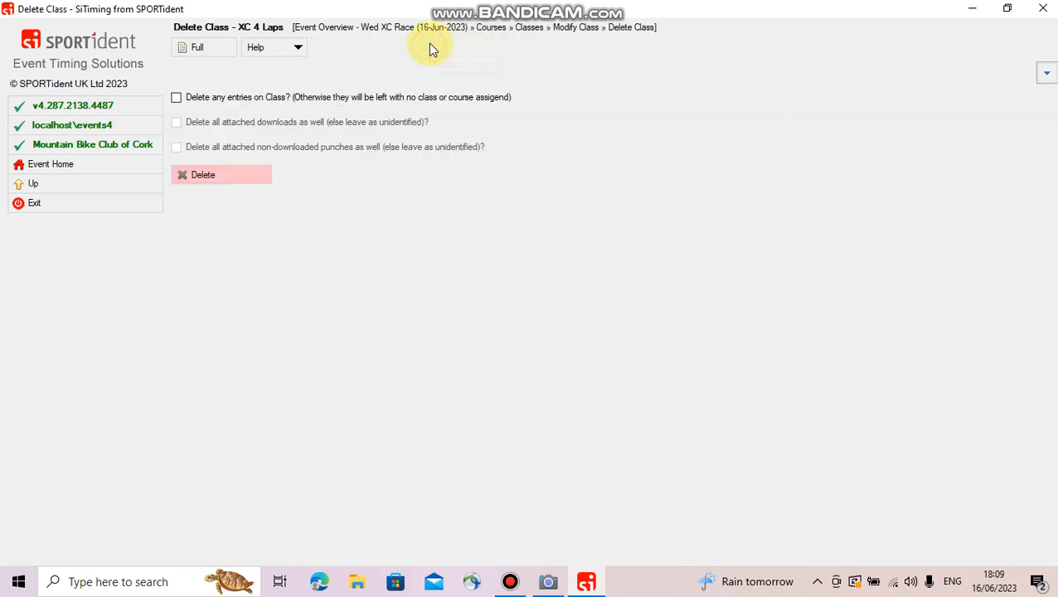
pyautogui.click(203, 177)
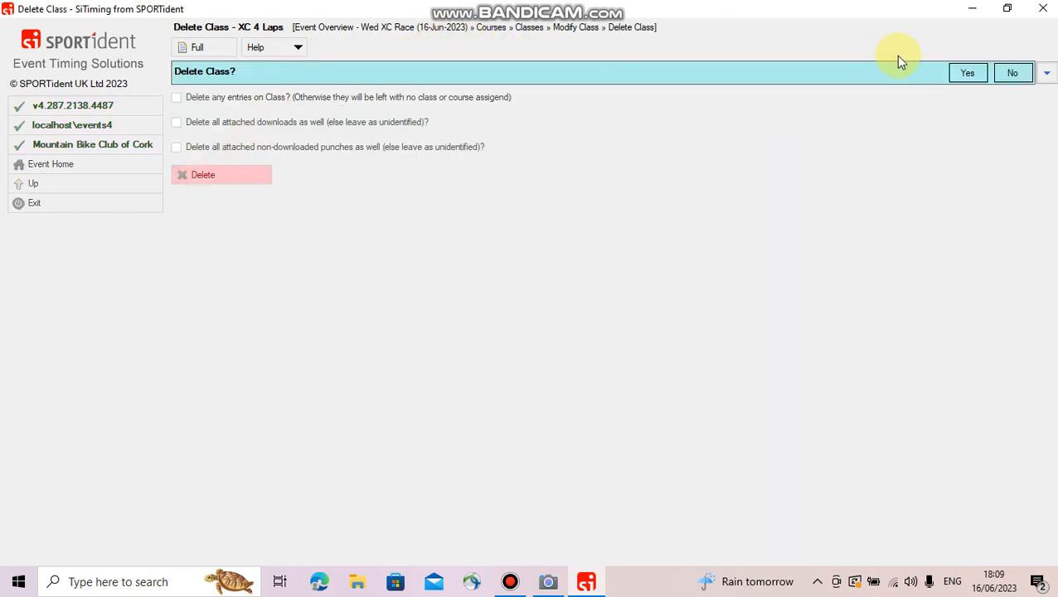
pyautogui.click(968, 75)
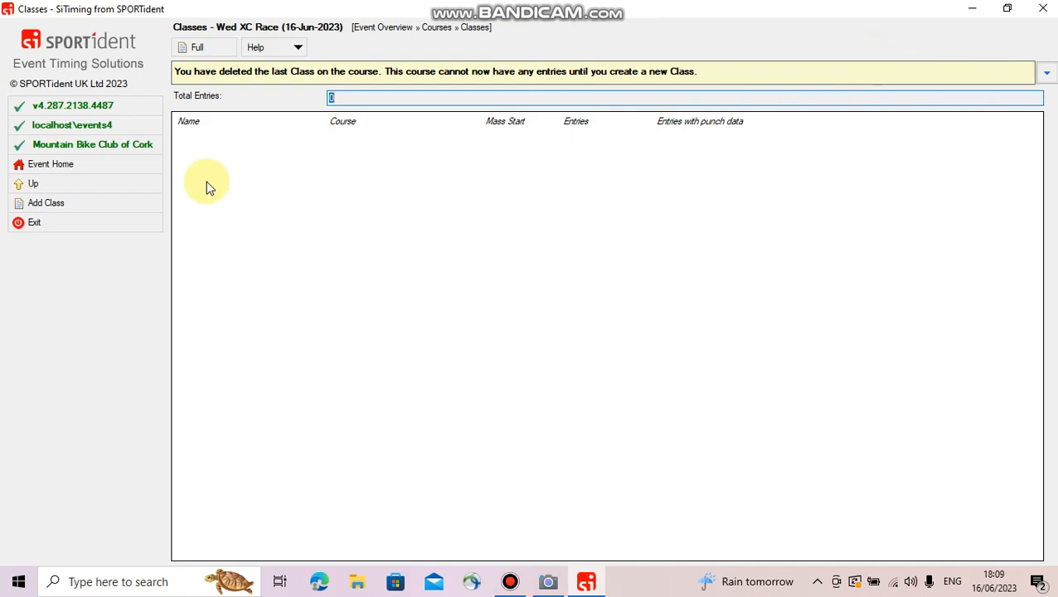
# Add and save a class named U14 Boys on the XC 2 Laps course, without a mass start time
pyautogui.click(107, 202)
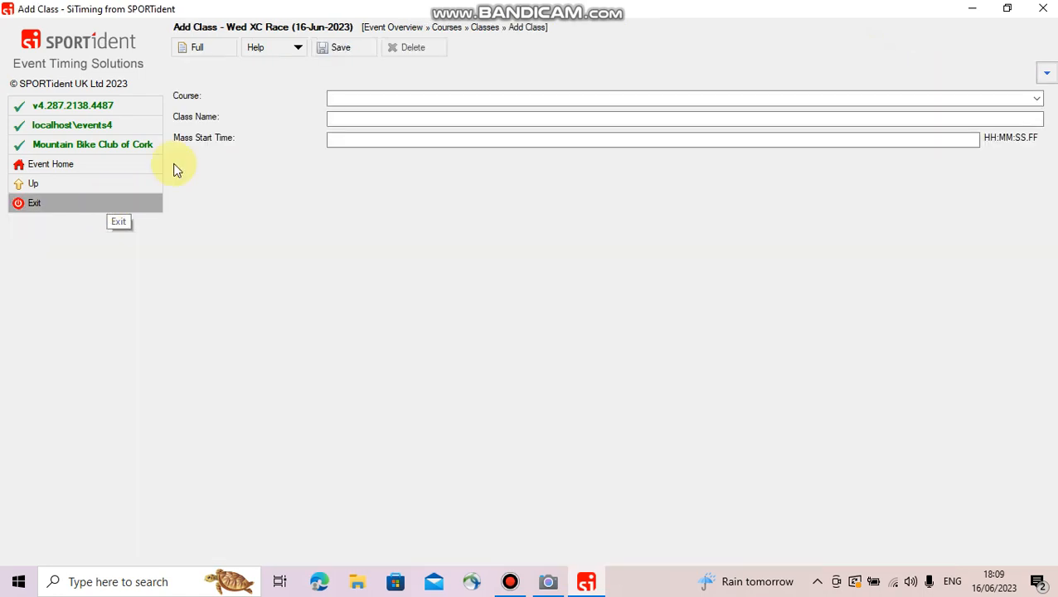
pyautogui.click(369, 98)
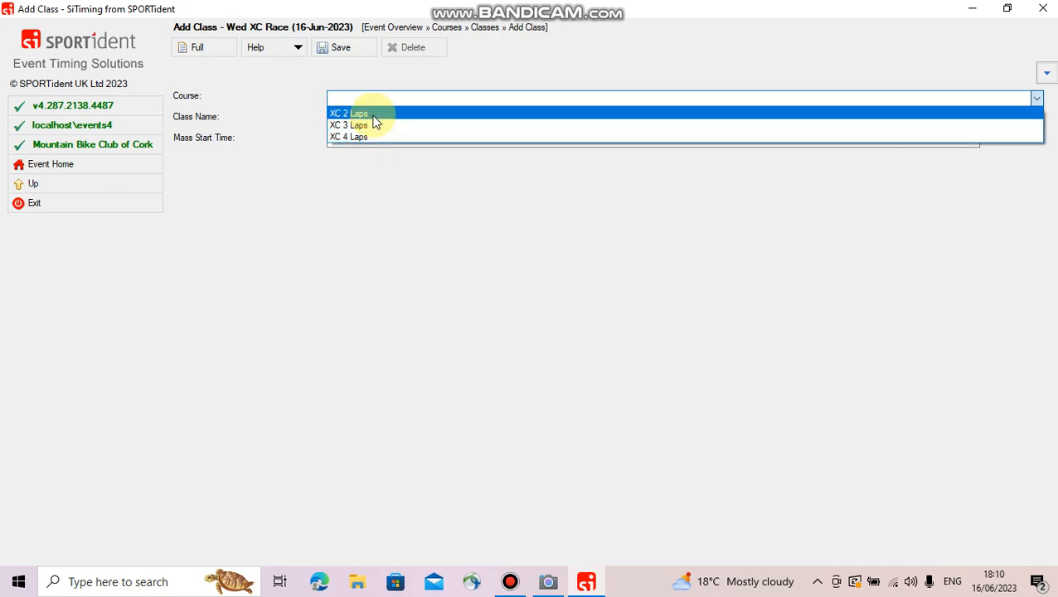
pyautogui.click(373, 117)
pyautogui.click(374, 117)
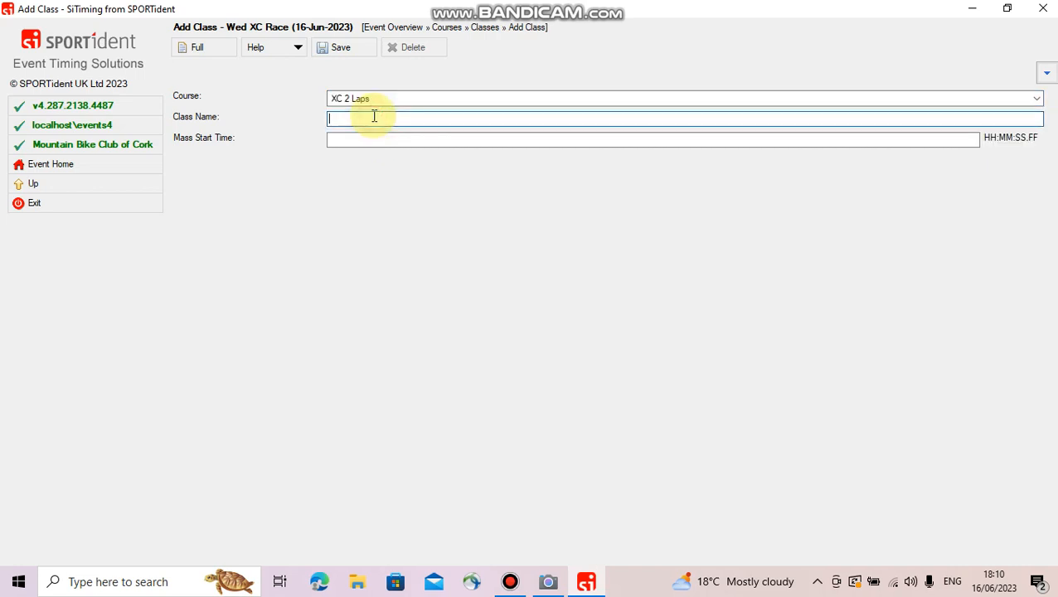
pyautogui.write('U')
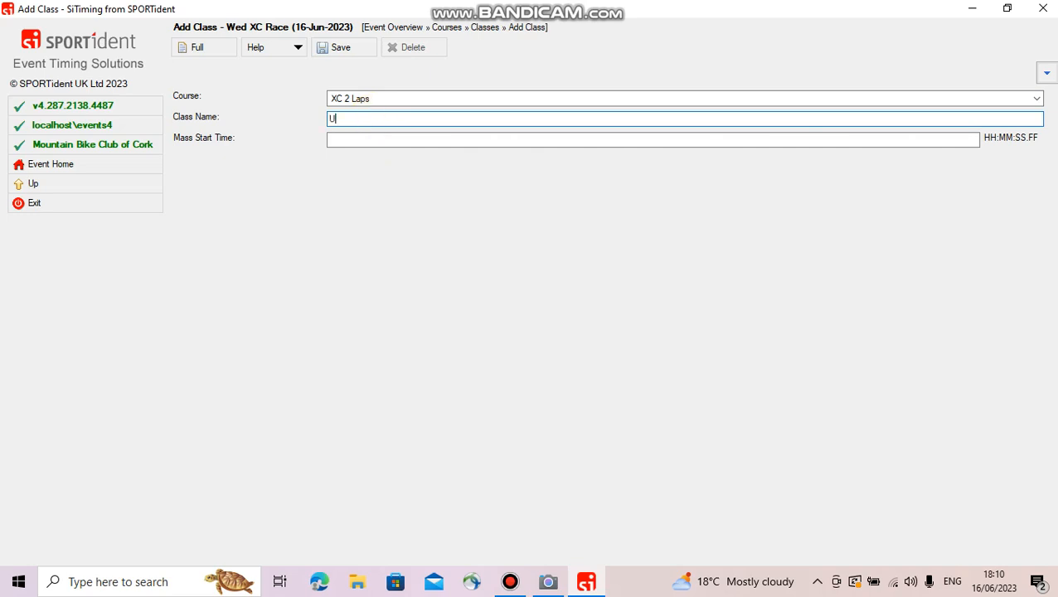
pyautogui.write('14 Boys')
pyautogui.click(519, 140)
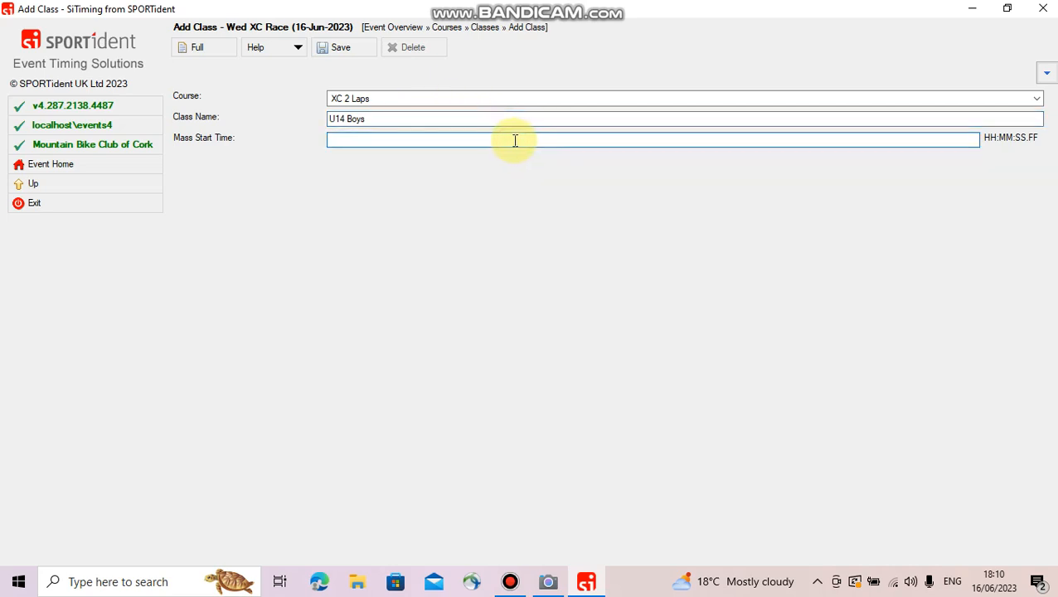
pyautogui.click(348, 52)
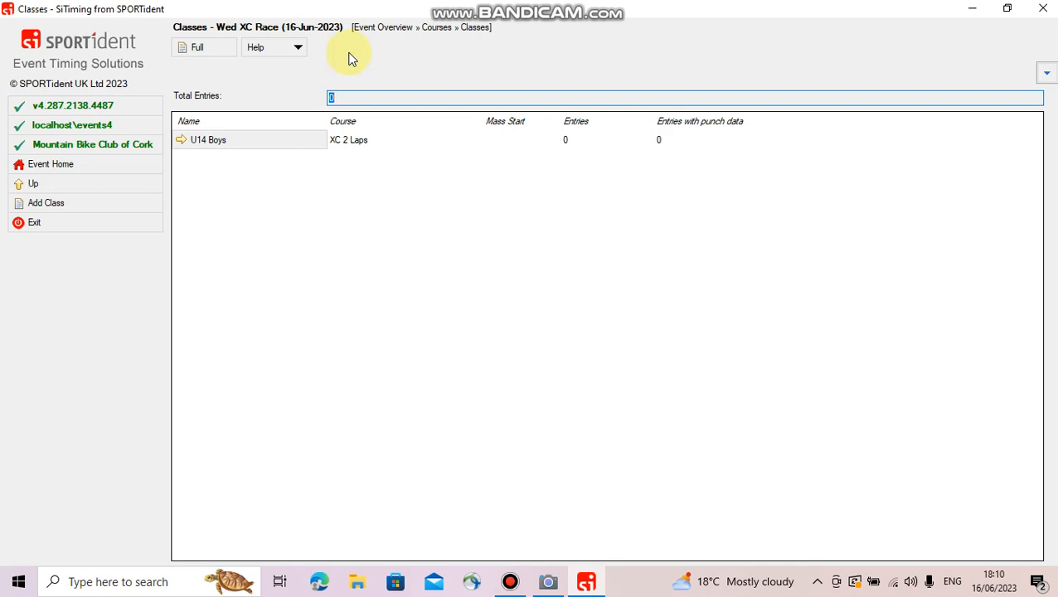
# Add and save a class named U14 Girls on the XC 2 Laps course, without a mass start time
pyautogui.click(186, 139)
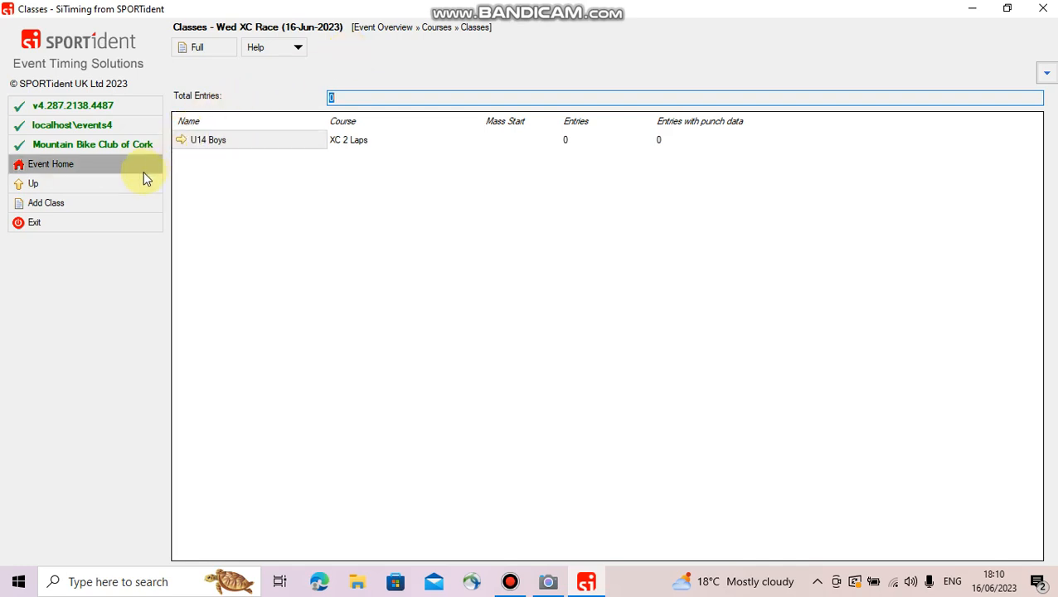
pyautogui.click(93, 205)
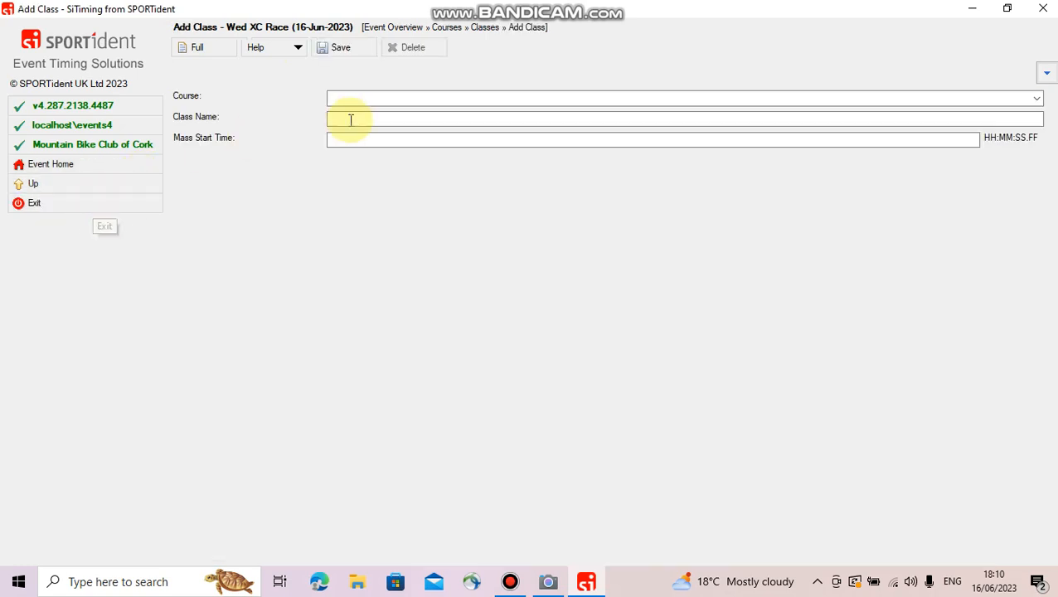
pyautogui.click(413, 101)
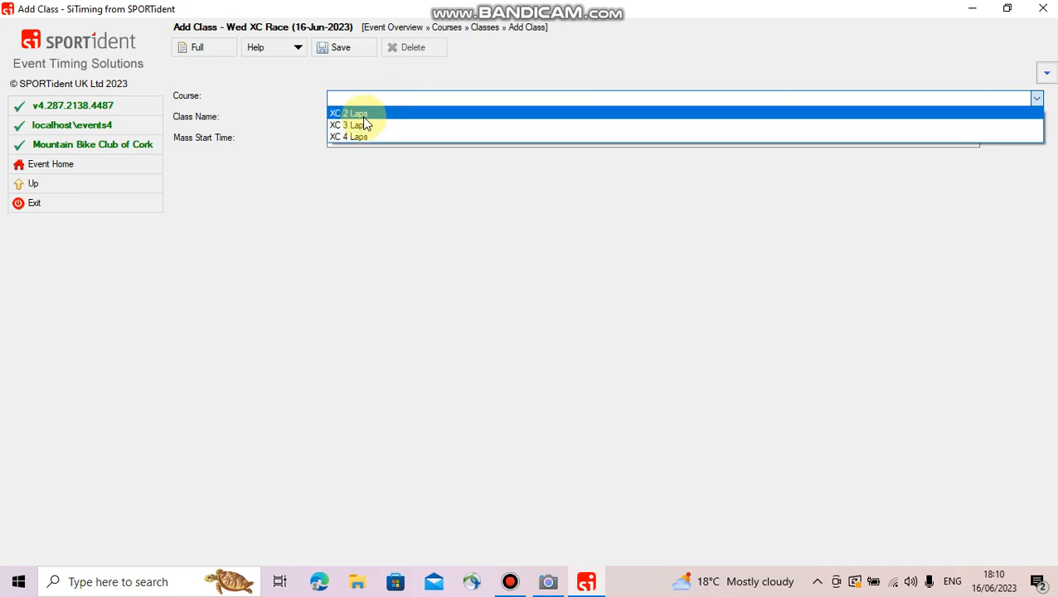
pyautogui.click(363, 113)
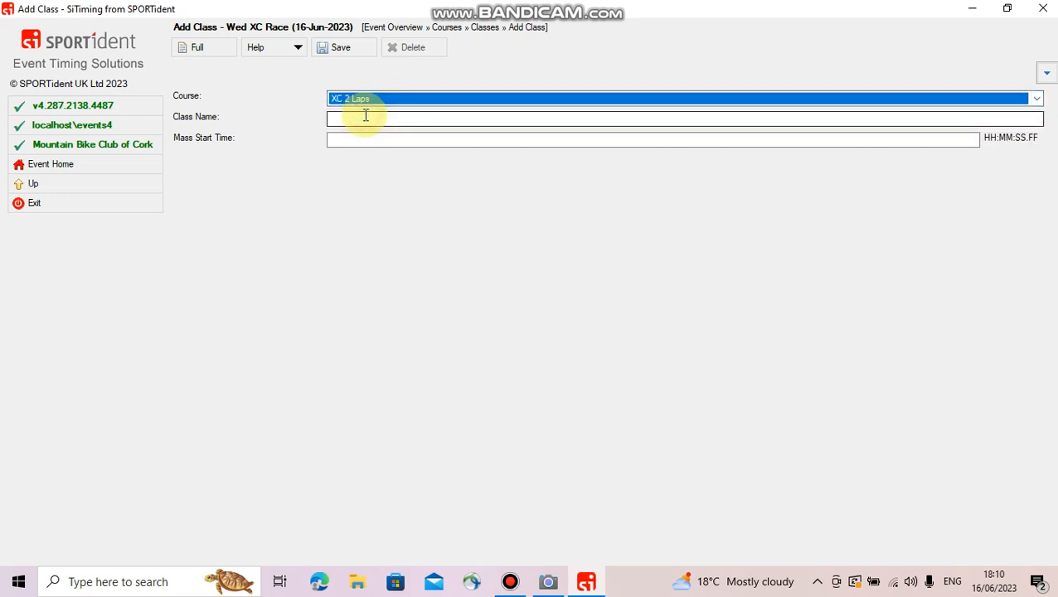
pyautogui.click(364, 119)
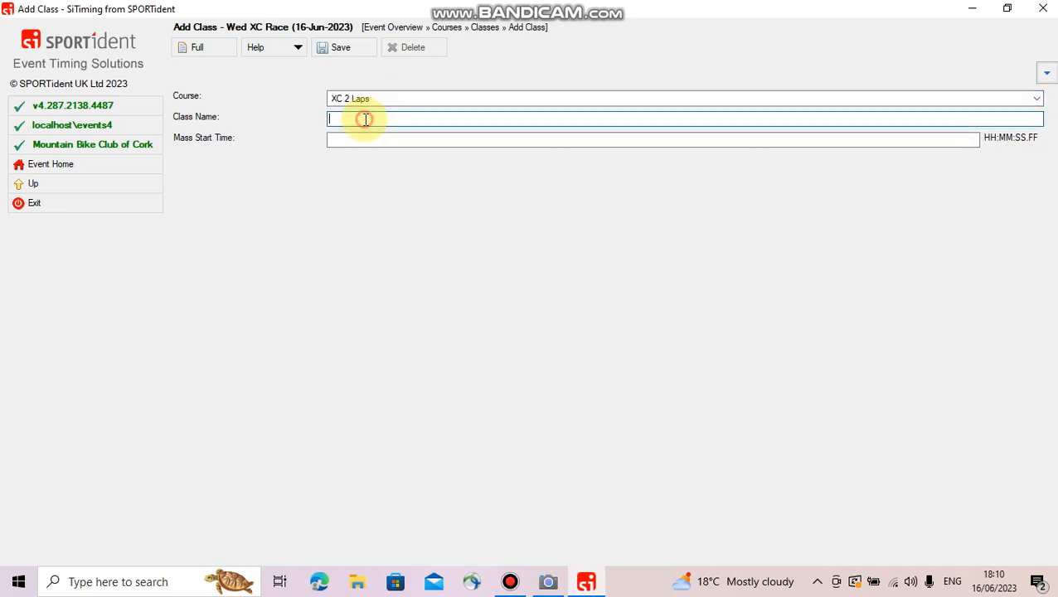
pyautogui.write('U1')
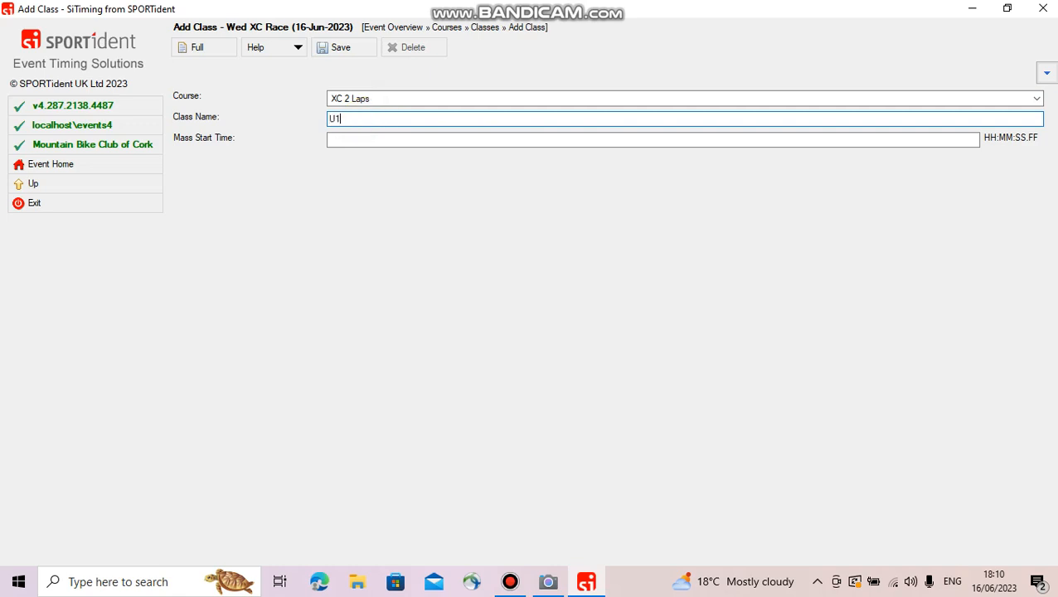
pyautogui.write('4 Girls')
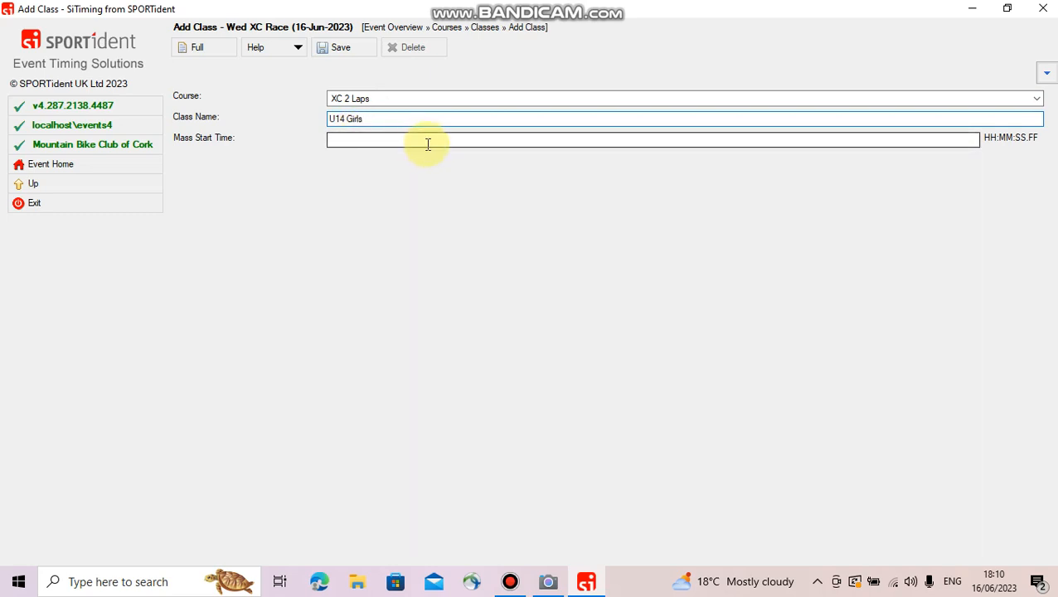
pyautogui.click(356, 49)
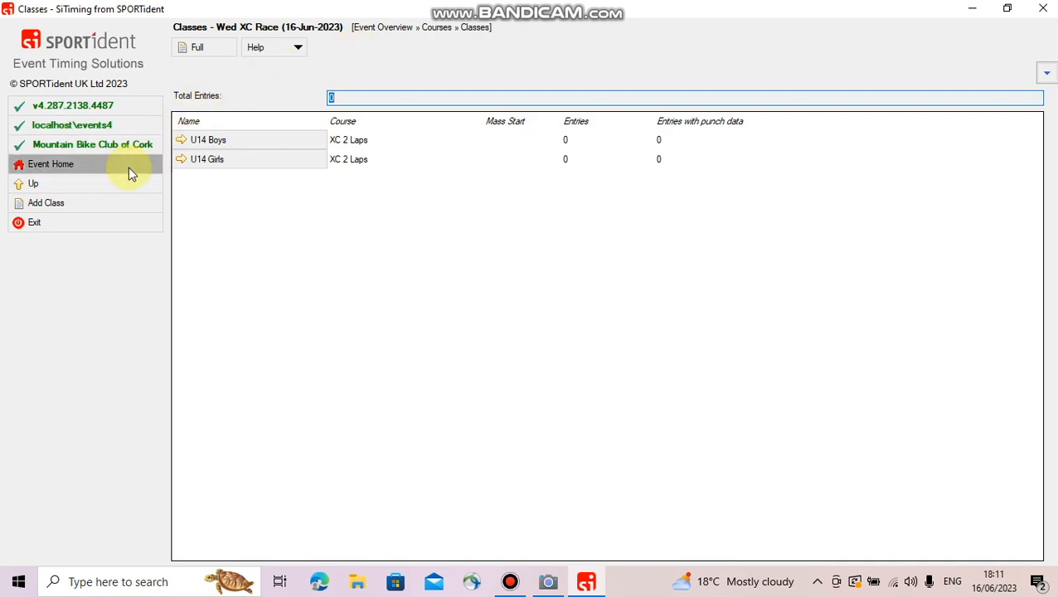
# Add and save a class named U 16 Boys on the XC 3 Laps course, without a mass start time
pyautogui.click(109, 209)
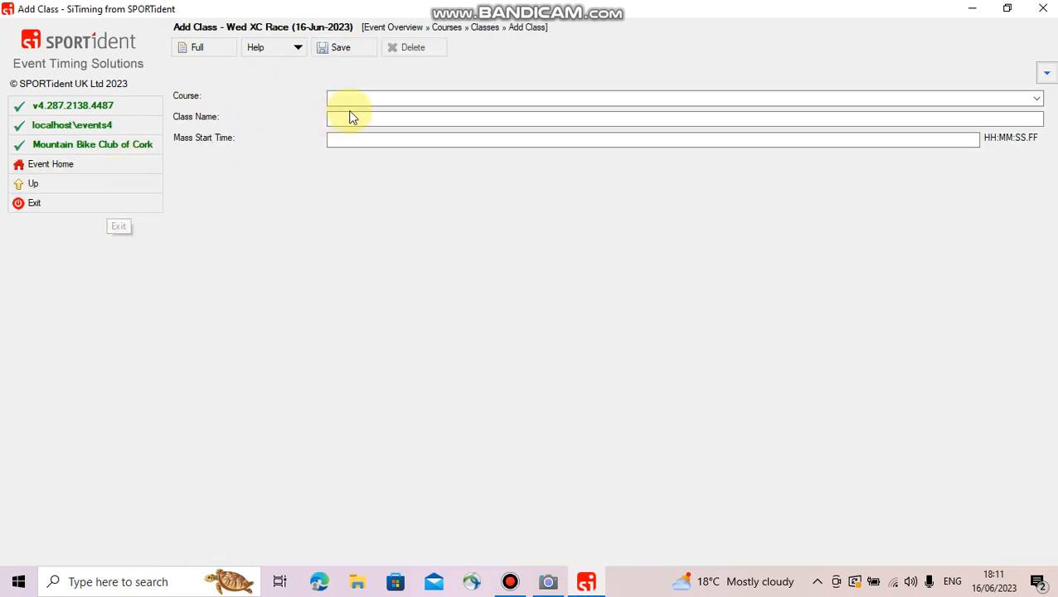
pyautogui.click(379, 100)
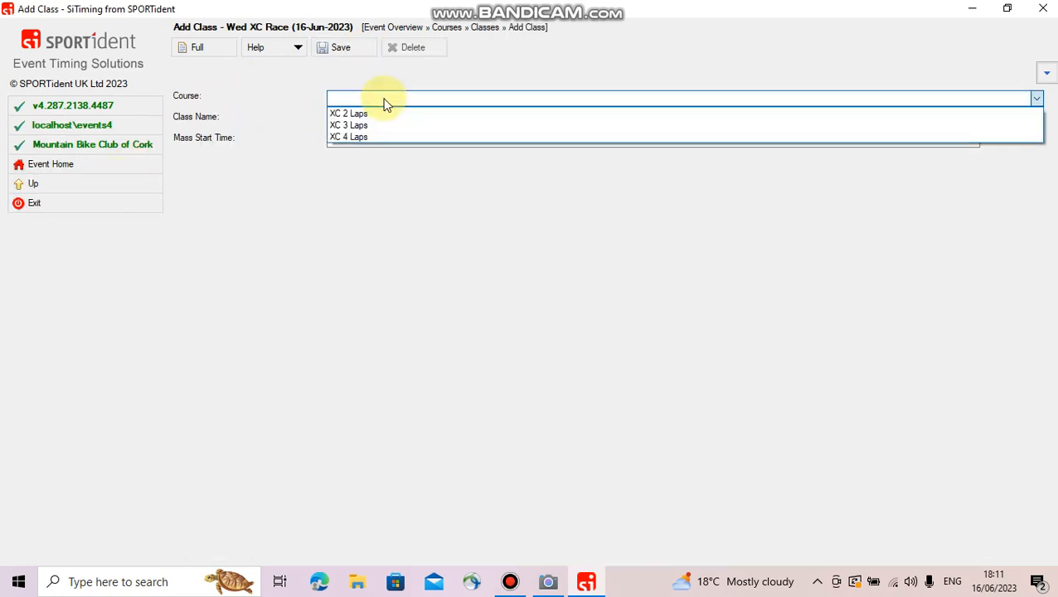
pyautogui.click(371, 125)
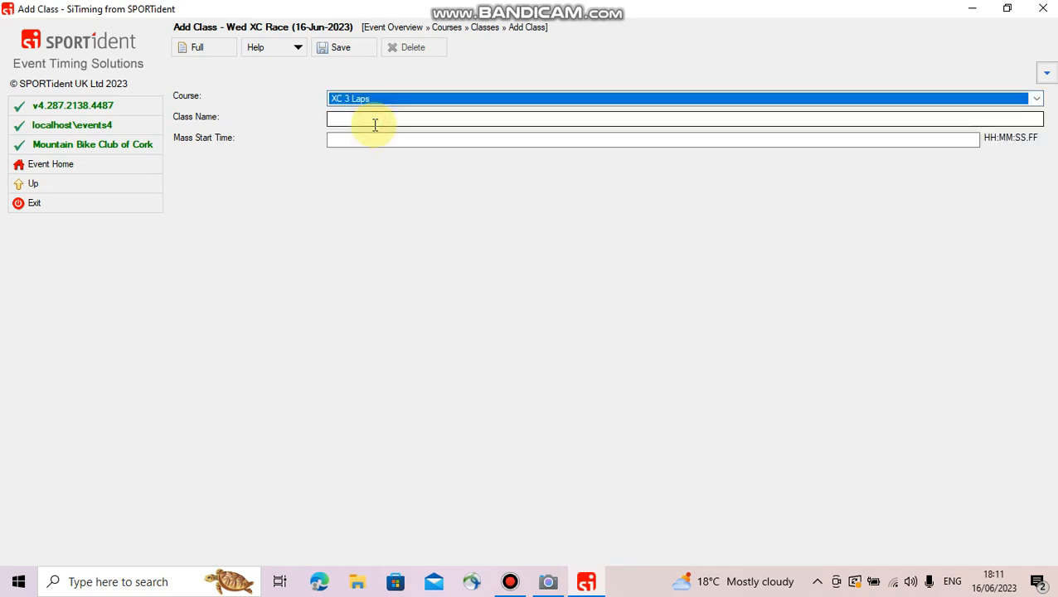
pyautogui.click(375, 124)
pyautogui.write('U')
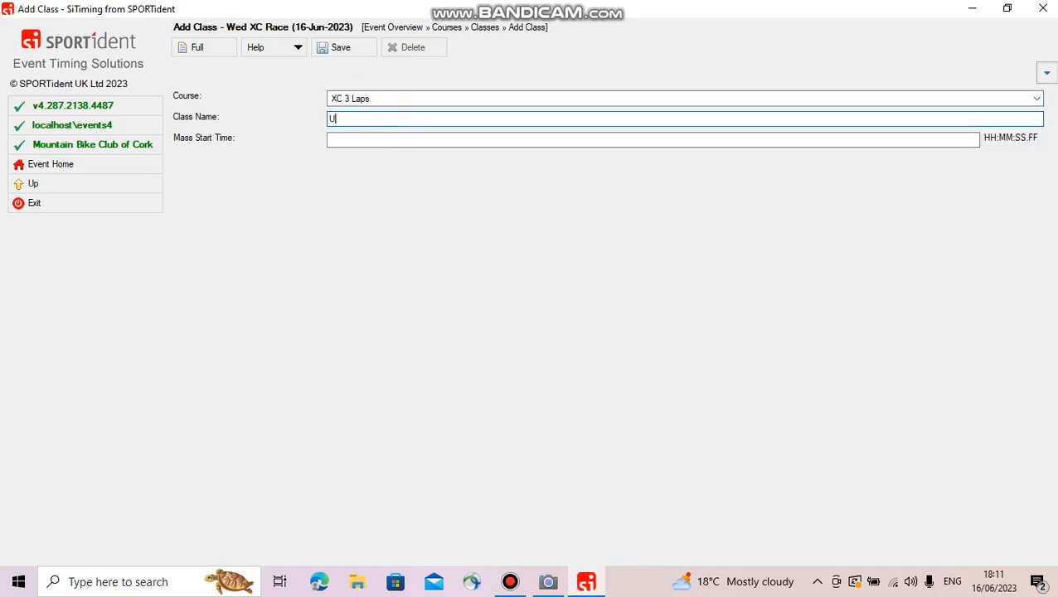
pyautogui.write(' 16 Boys')
pyautogui.click(377, 119)
pyautogui.click(345, 50)
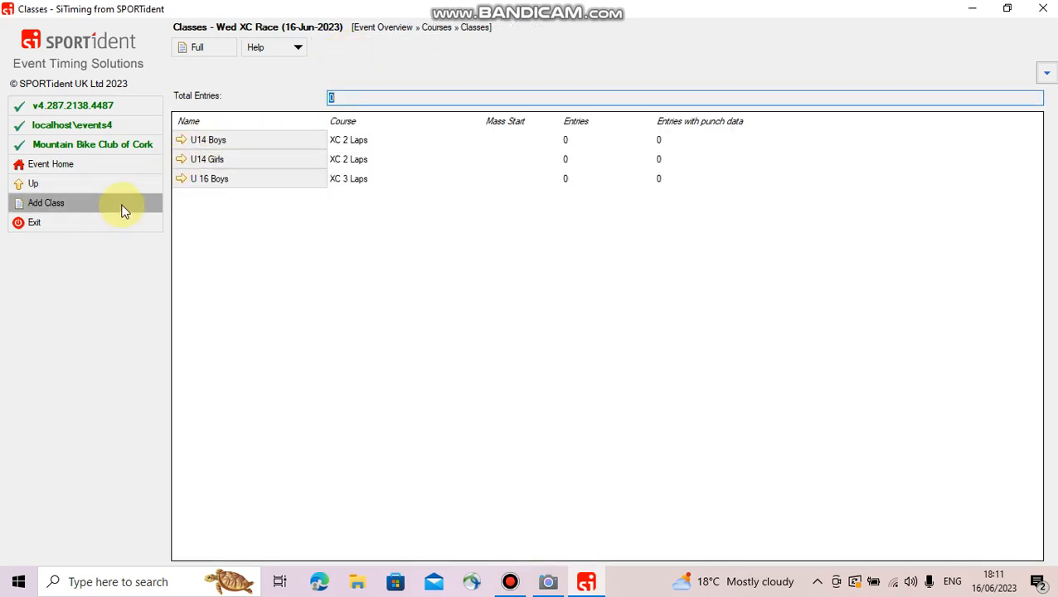
# Add and save a class named U16 Girls on the XC 3 Laps course, without a mass start time
pyautogui.click(125, 204)
pyautogui.click(125, 206)
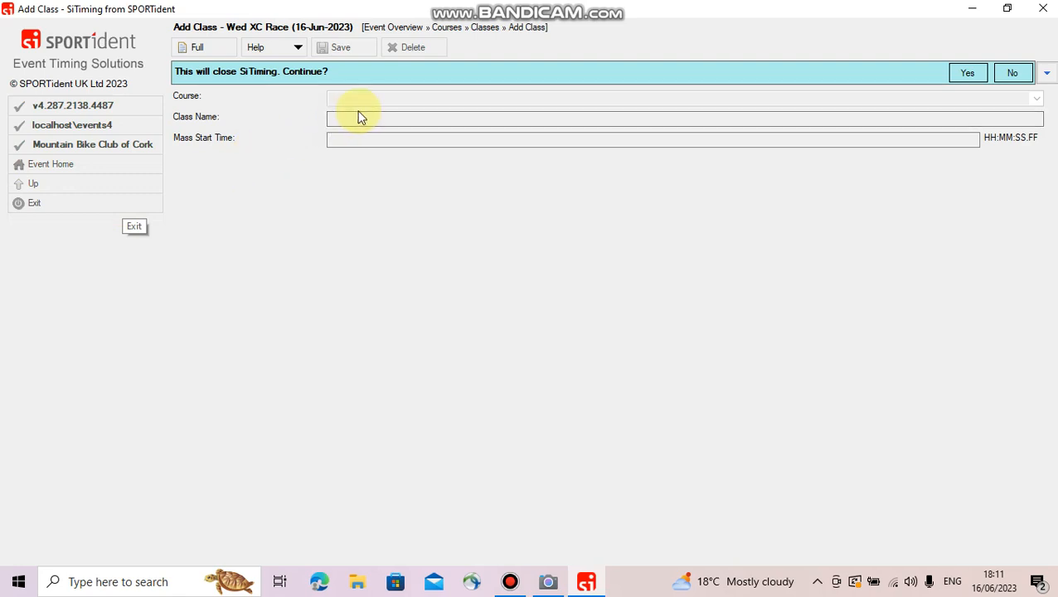
pyautogui.click(1018, 77)
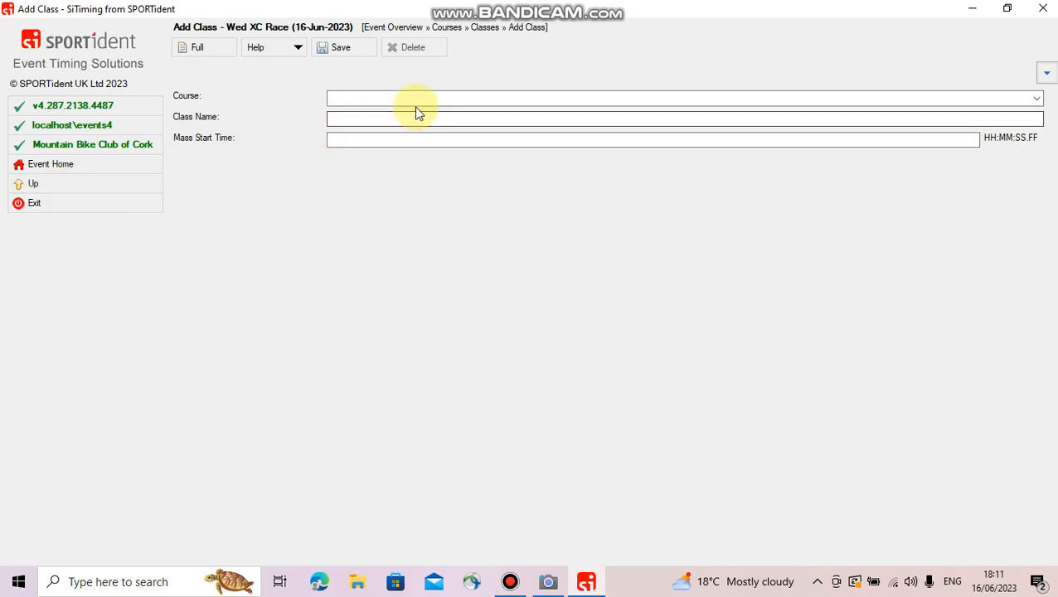
pyautogui.click(436, 99)
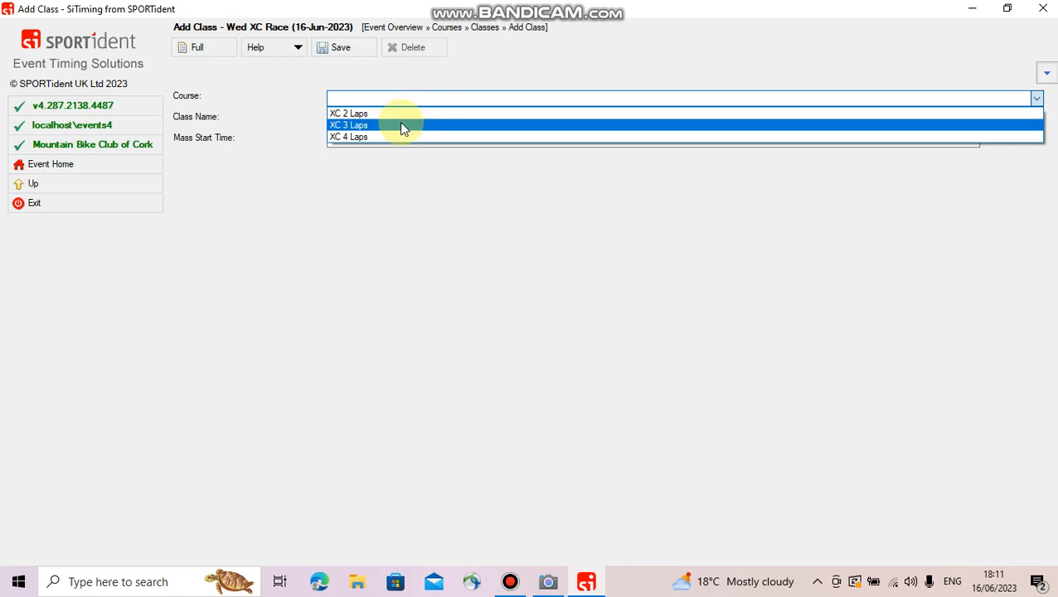
pyautogui.click(401, 122)
pyautogui.click(402, 122)
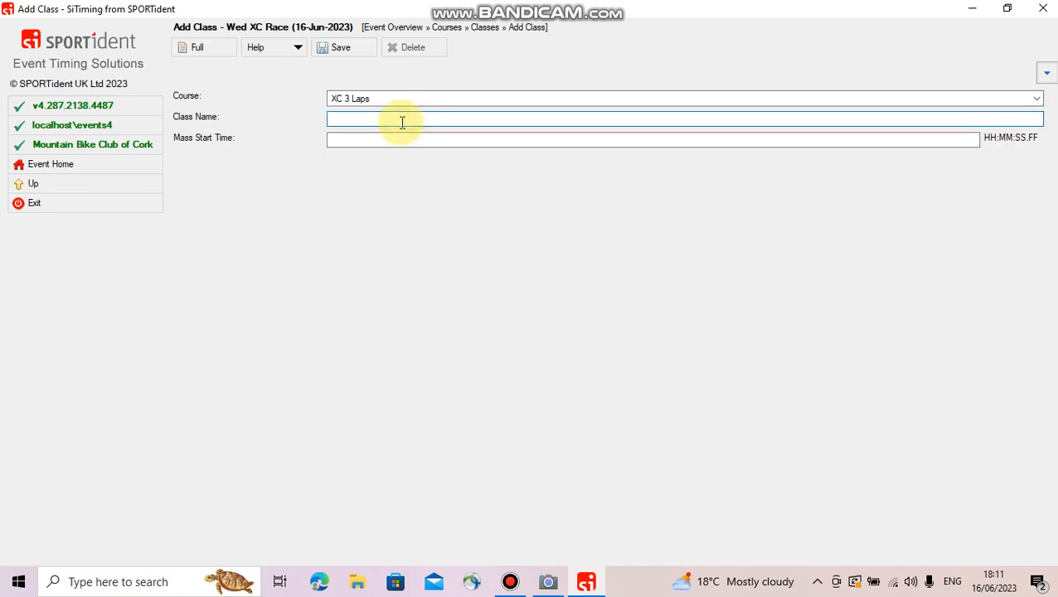
pyautogui.write('U1')
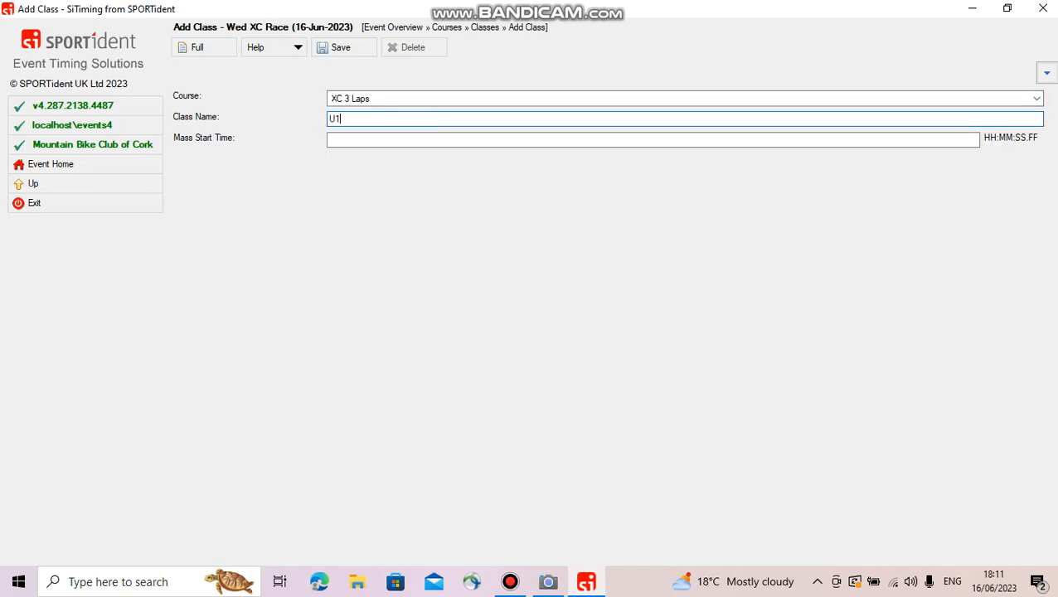
pyautogui.write('6 Girls')
pyautogui.click(354, 49)
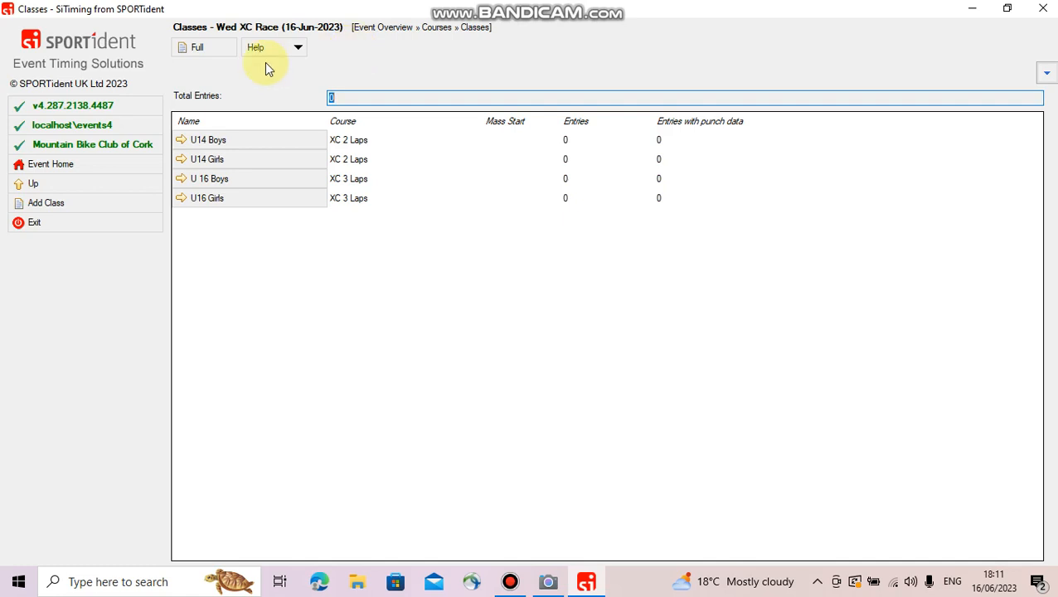
# Add and save a class named Men on the XC 4 Laps course, without a mass start time
pyautogui.click(77, 201)
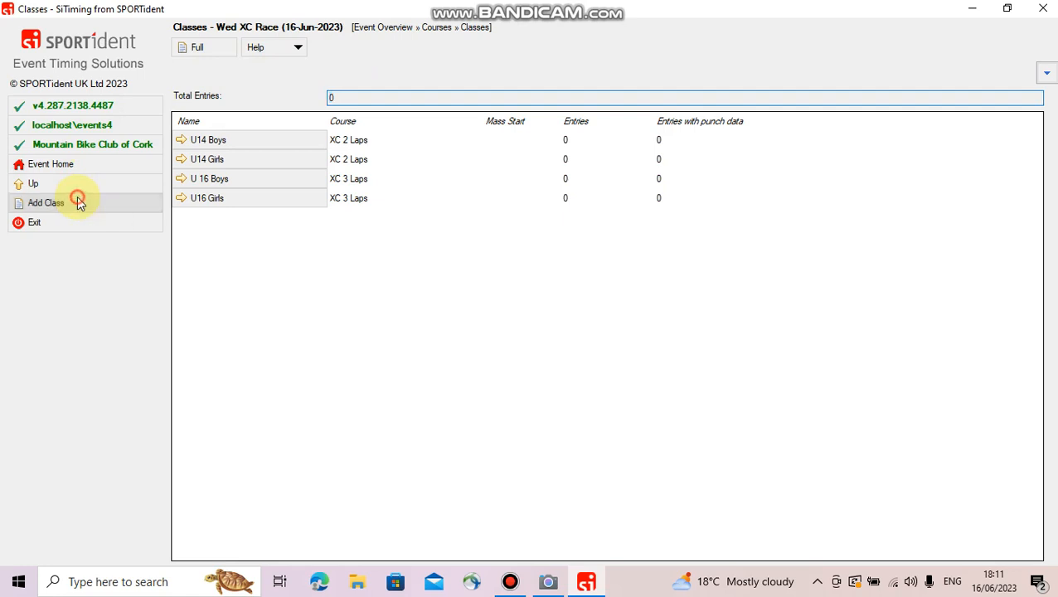
pyautogui.click(351, 97)
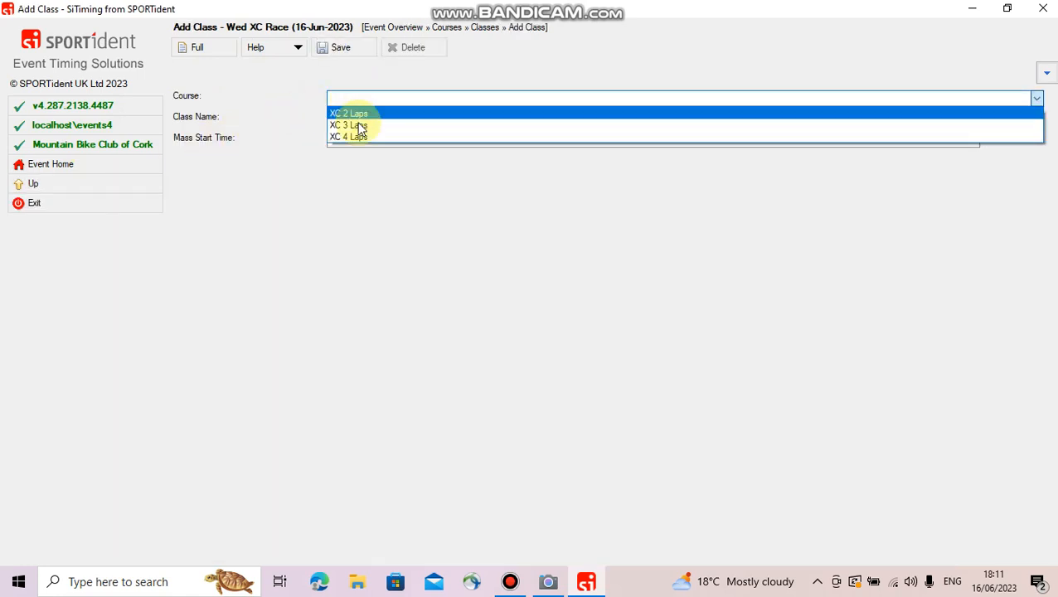
pyautogui.click(363, 136)
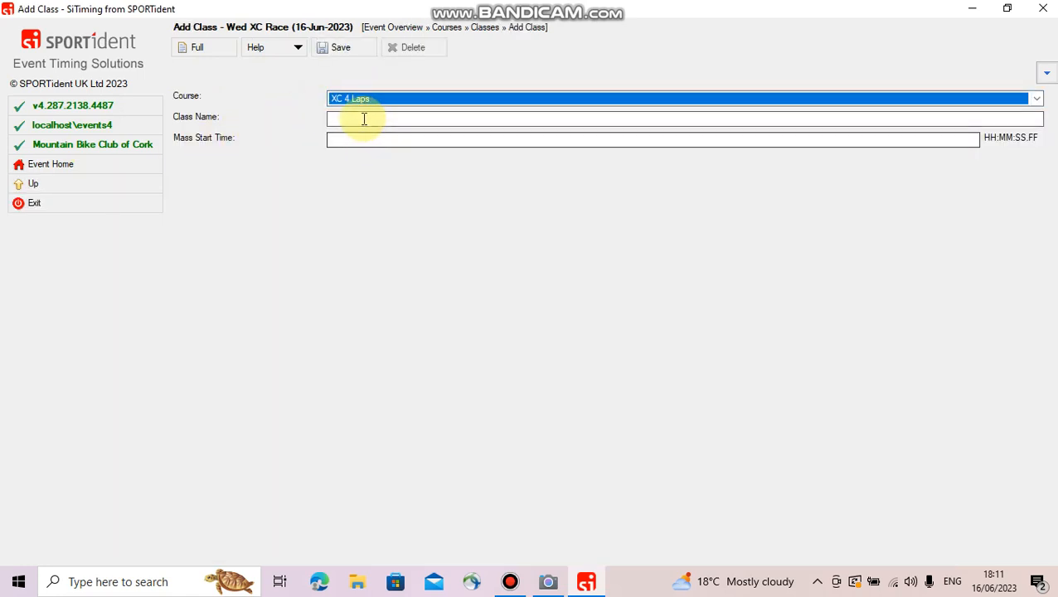
pyautogui.click(364, 119)
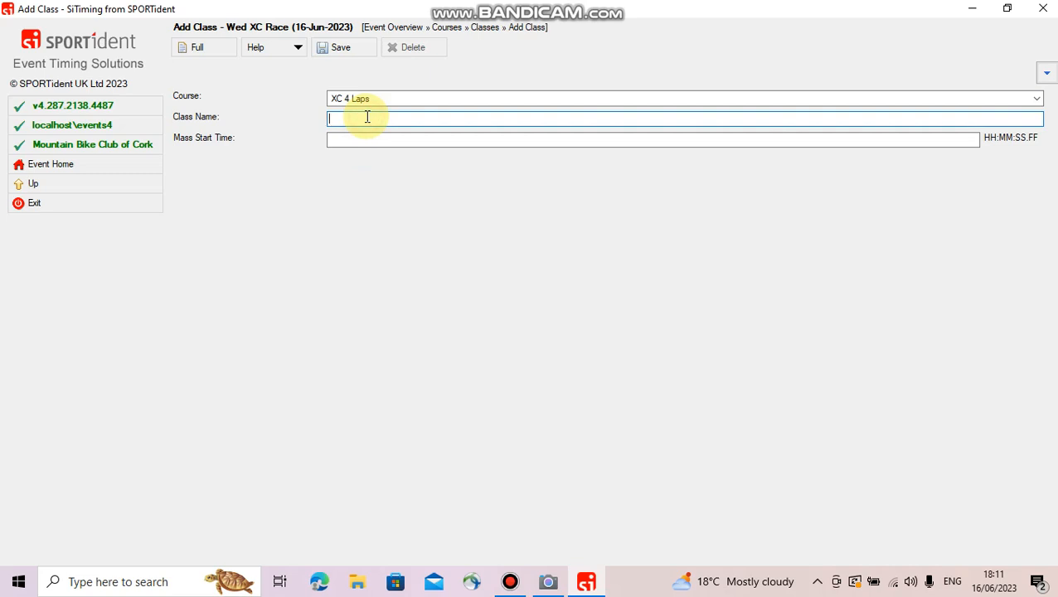
pyautogui.write('Men')
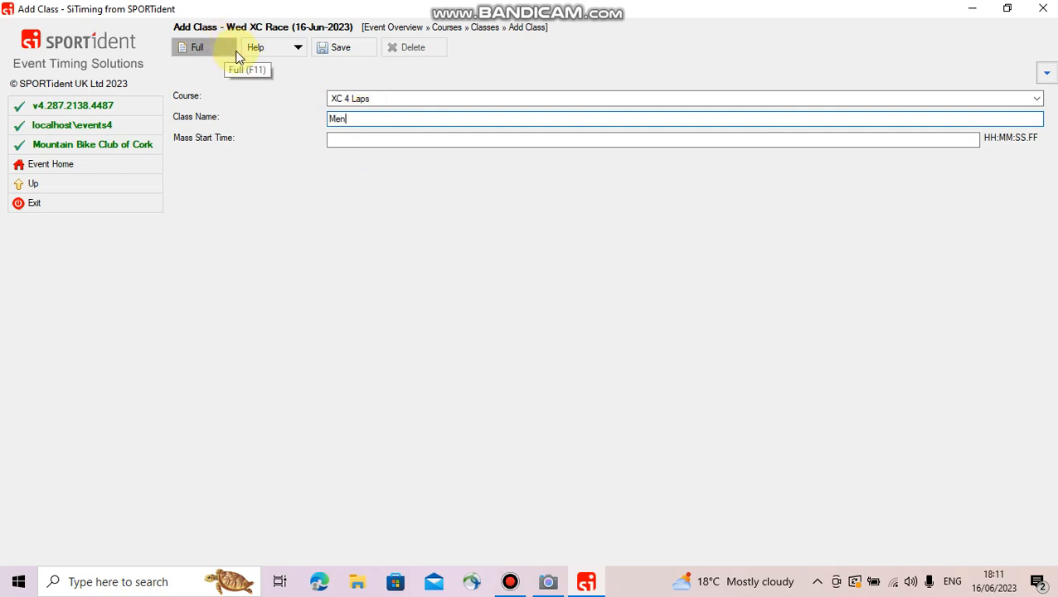
pyautogui.click(341, 52)
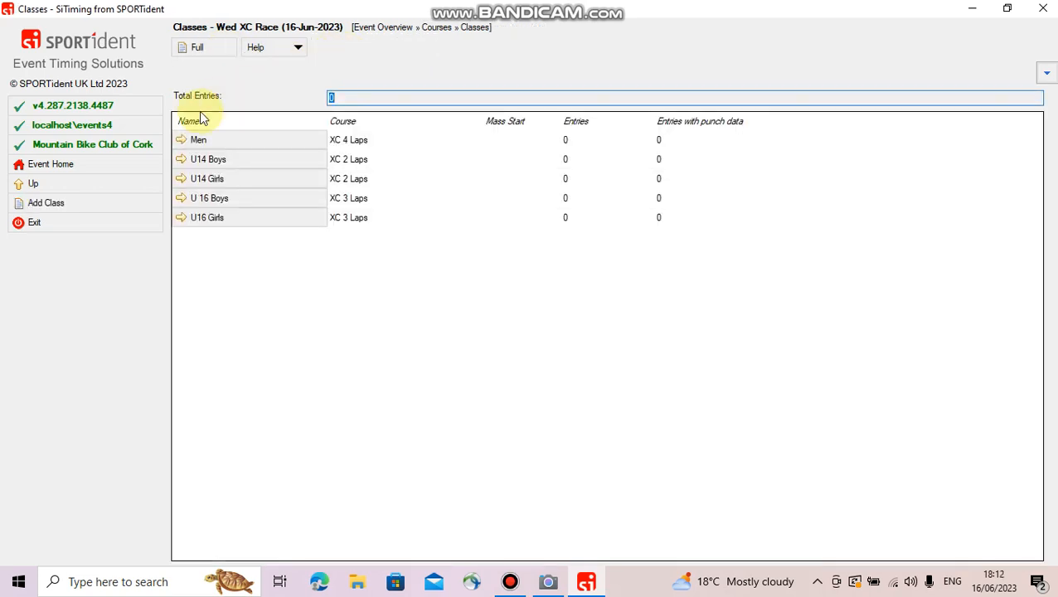
# Add and save a class named Women on the XC 4 Laps course, without a mass start time
pyautogui.click(98, 204)
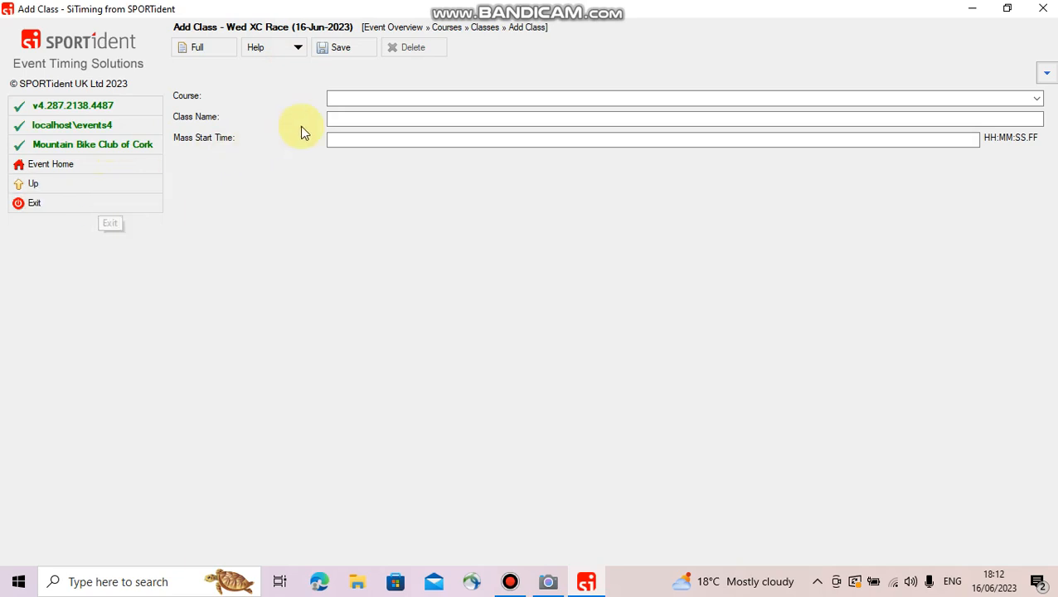
pyautogui.click(368, 99)
pyautogui.click(353, 138)
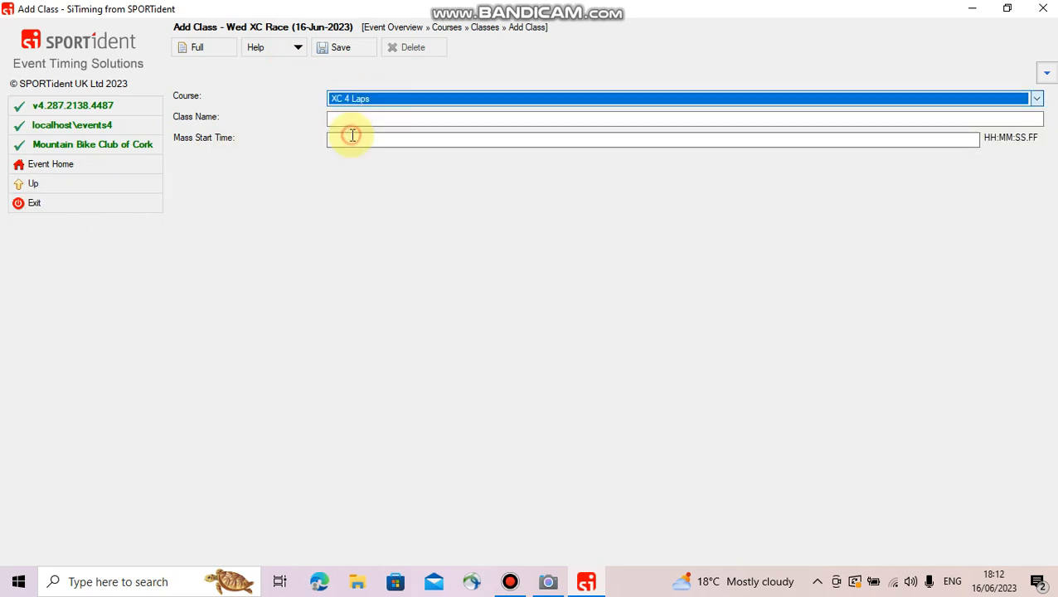
pyautogui.click(349, 121)
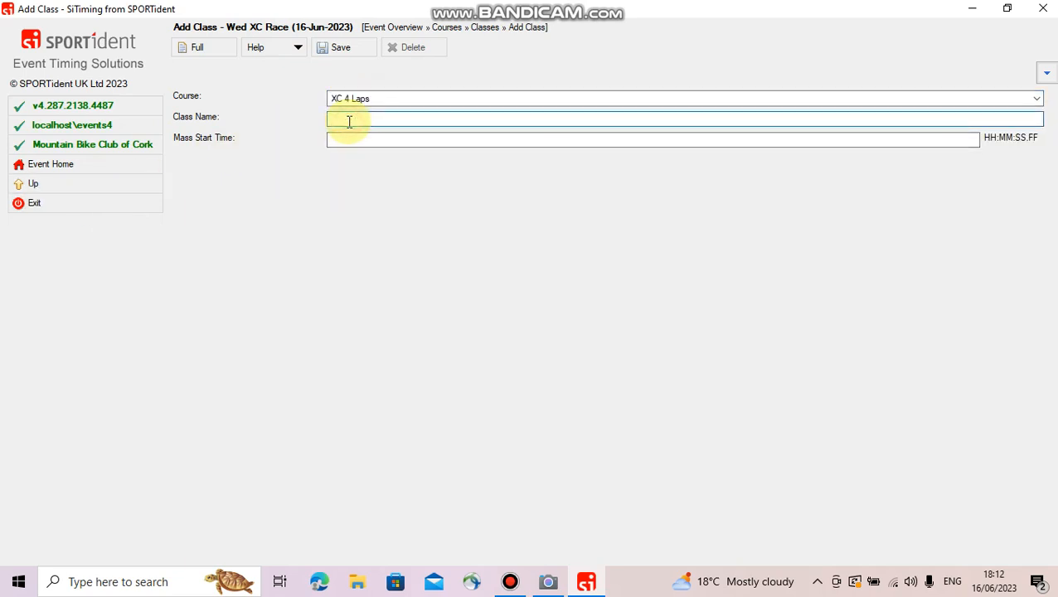
pyautogui.write('Wome')
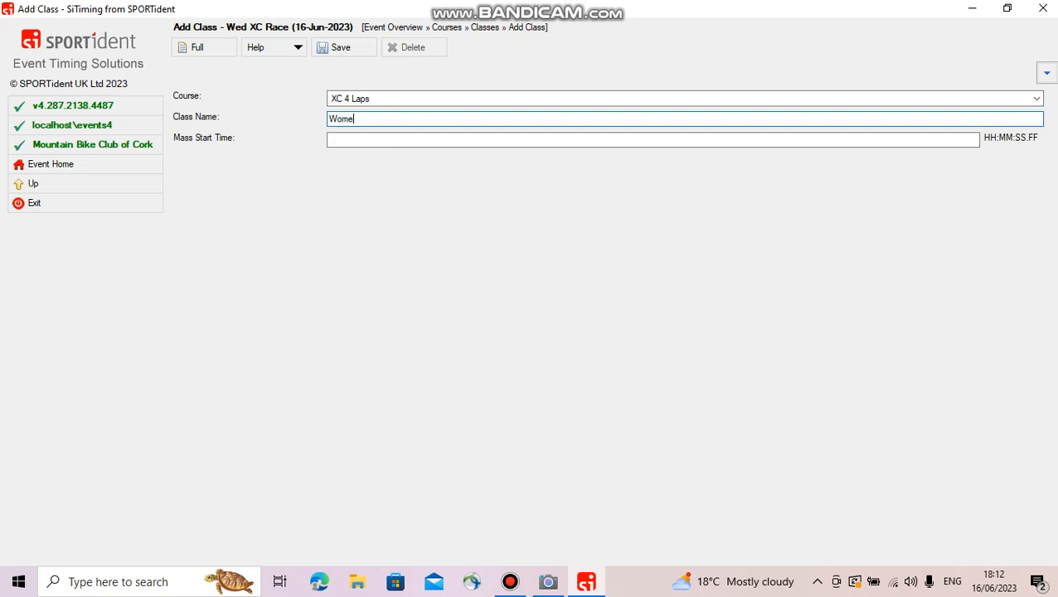
pyautogui.write('n')
pyautogui.click(359, 50)
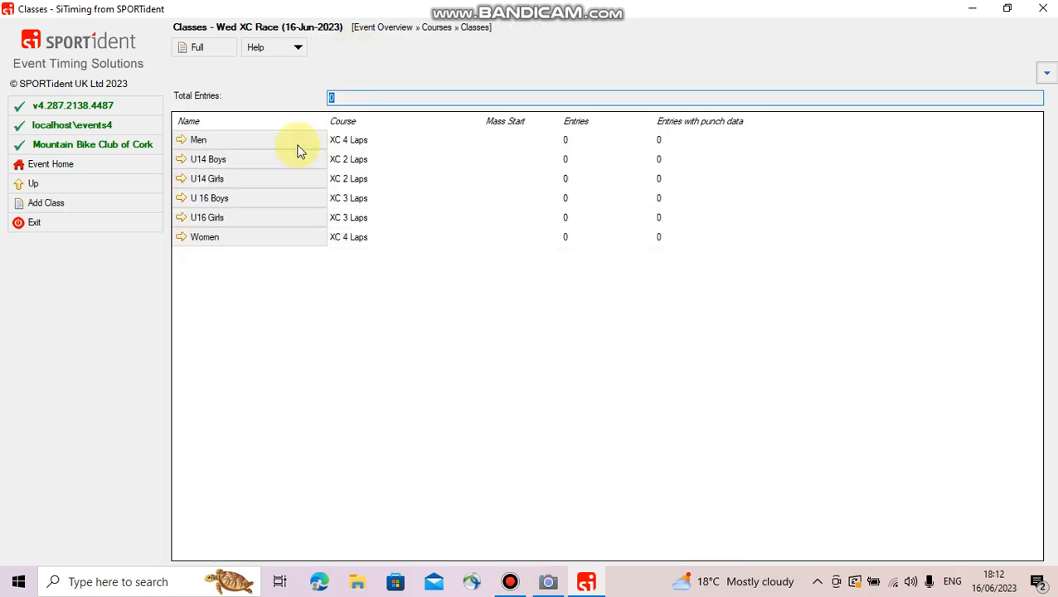
# Rename the U16 Girls class as U 16 Girls and save it
pyautogui.click(204, 223)
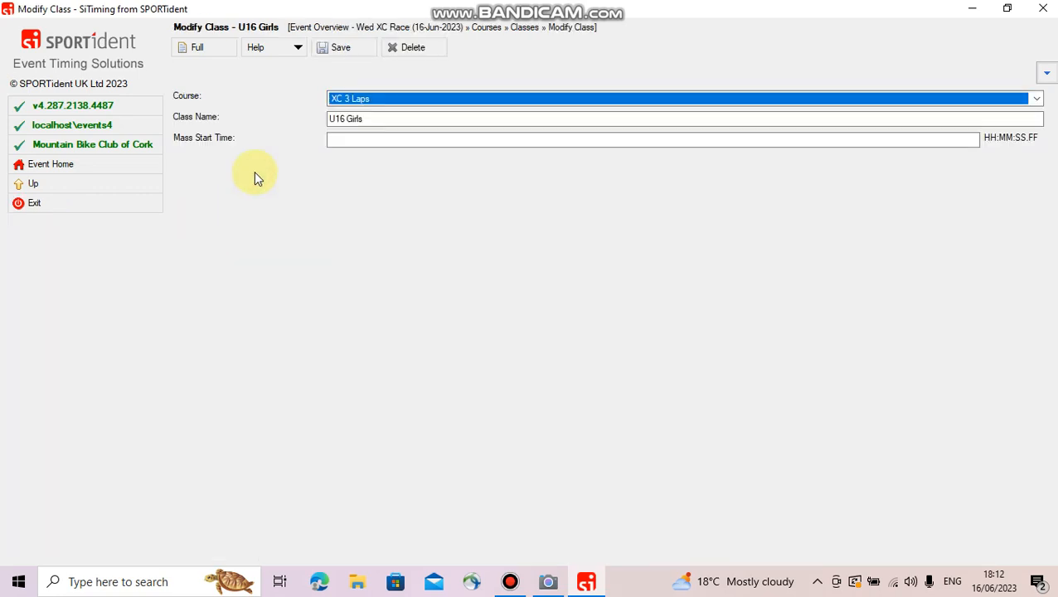
pyautogui.click(335, 120)
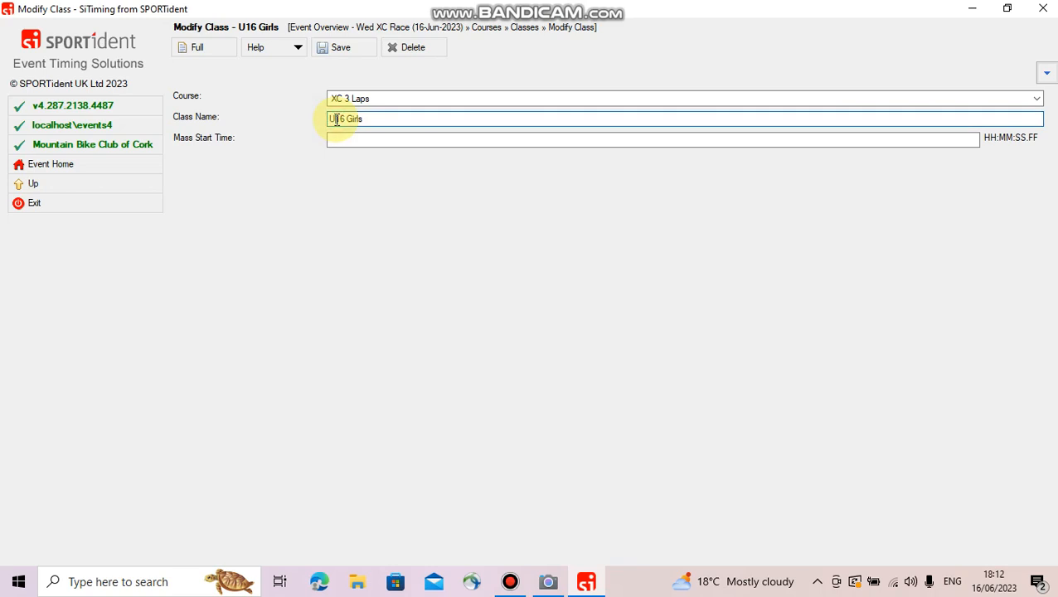
pyautogui.click(344, 47)
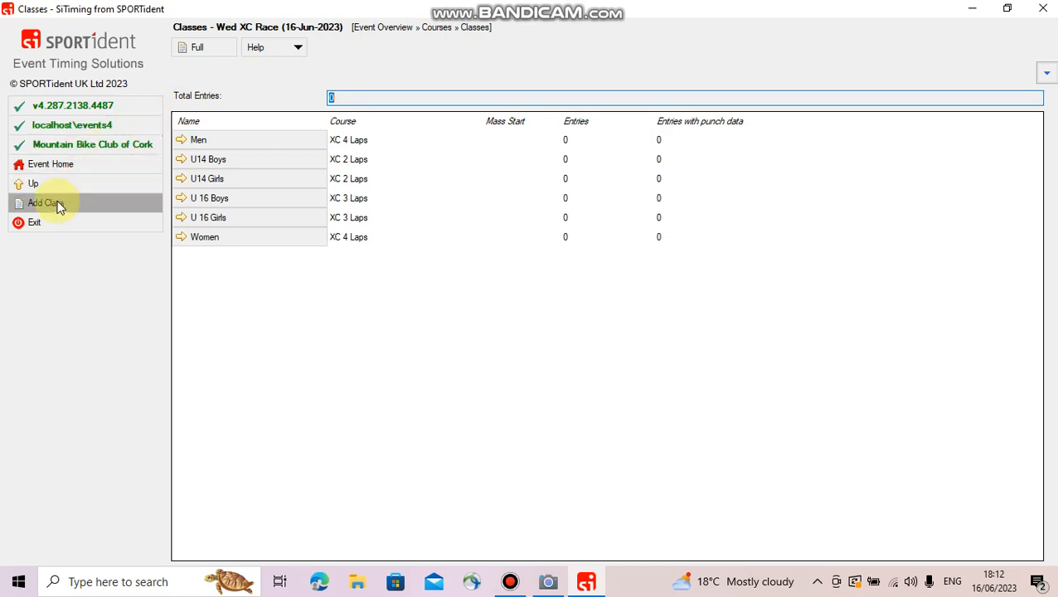
# Validate the Wed XC Race event for potential problems and check its courses with their assigned classes
pyautogui.click(90, 165)
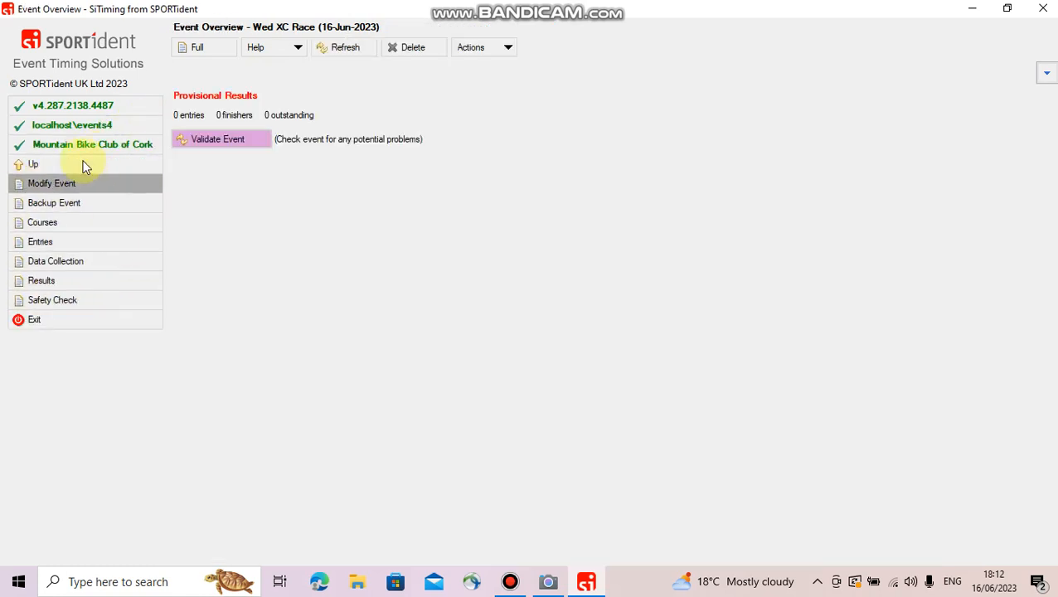
pyautogui.click(220, 143)
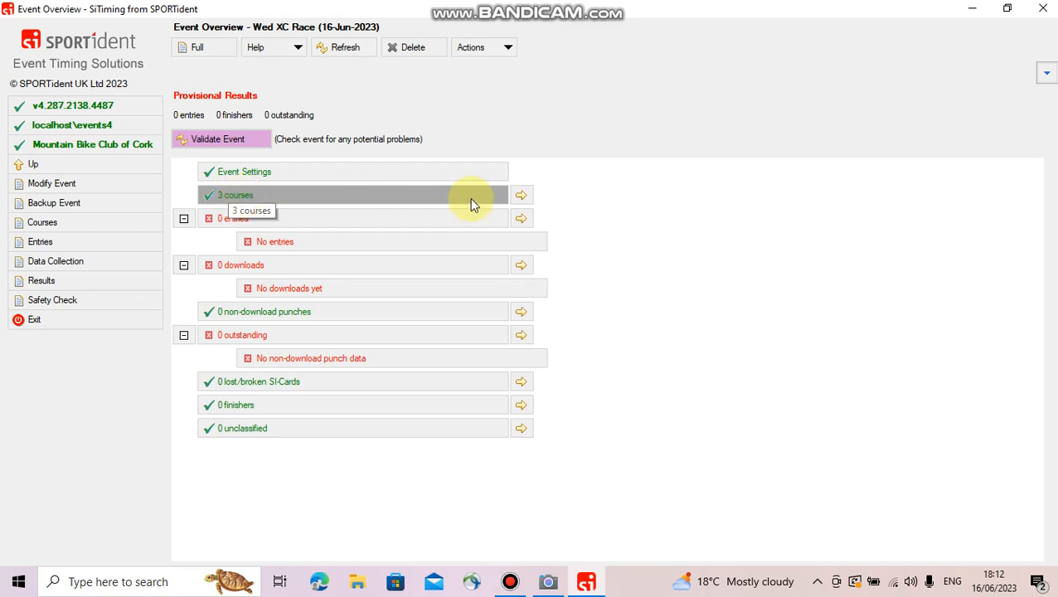
pyautogui.click(521, 195)
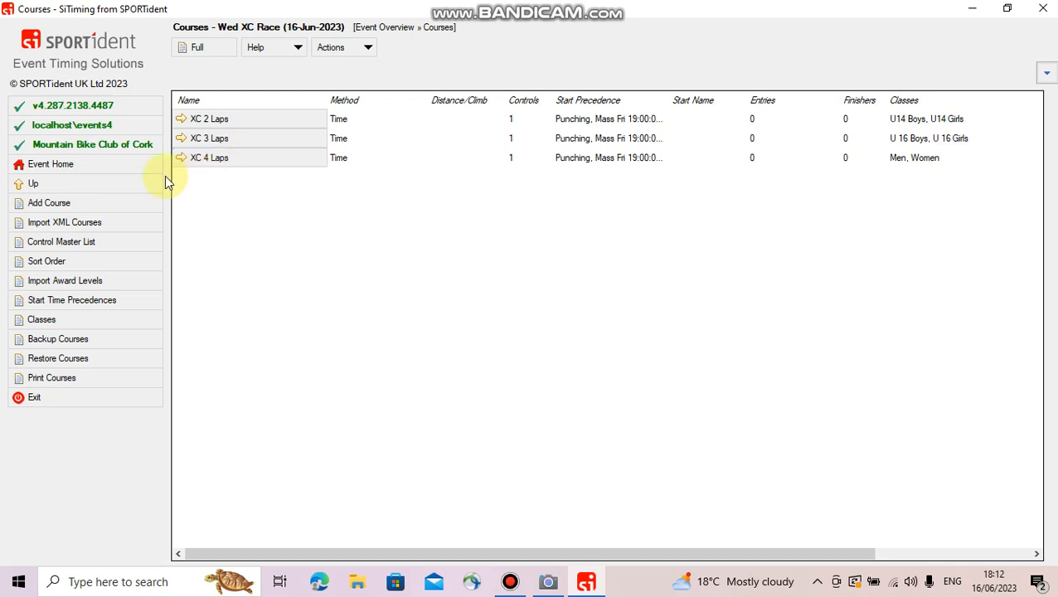
pyautogui.click(117, 163)
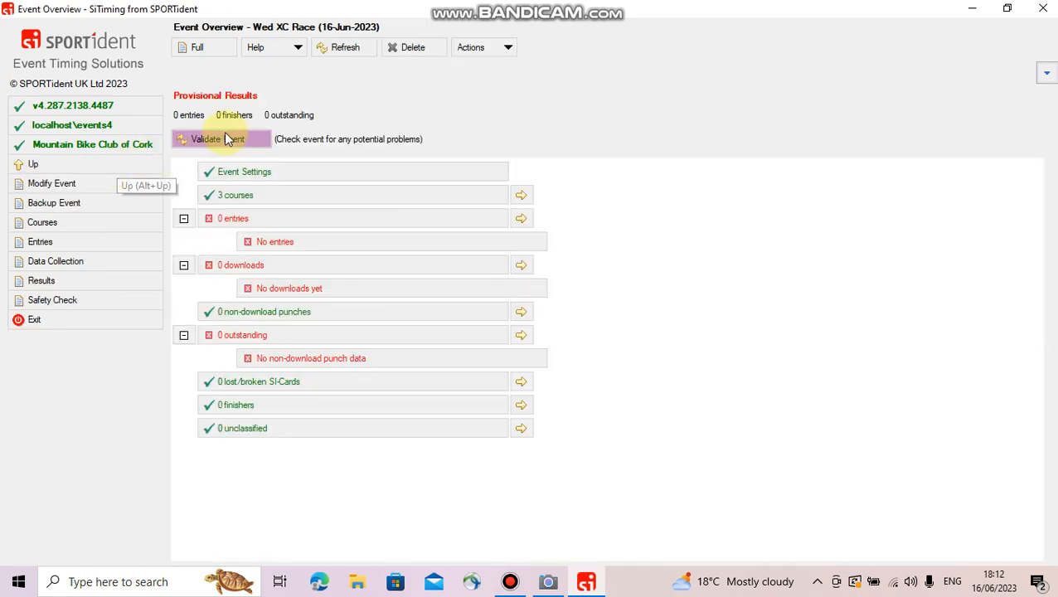
pyautogui.click(224, 138)
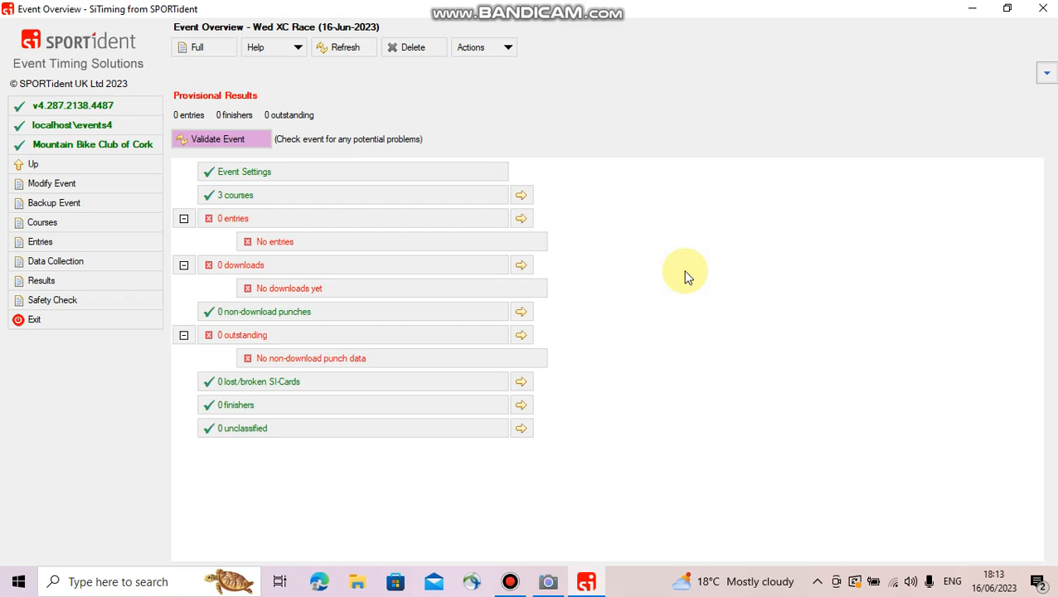
# Reopen the Wed XC Race event from the event list and review its courses and class list
pyautogui.click(137, 169)
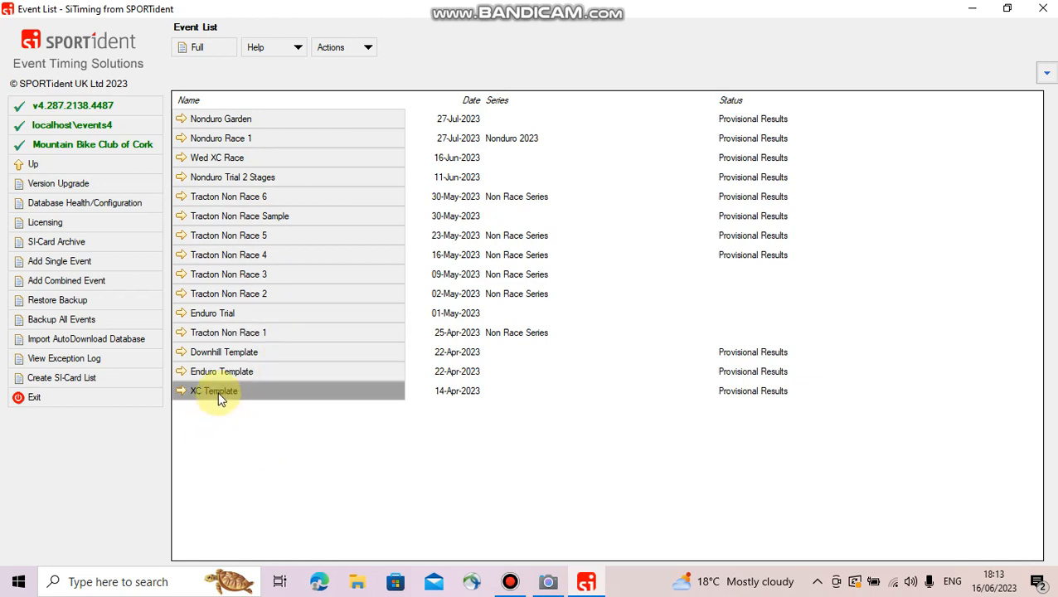
pyautogui.click(255, 157)
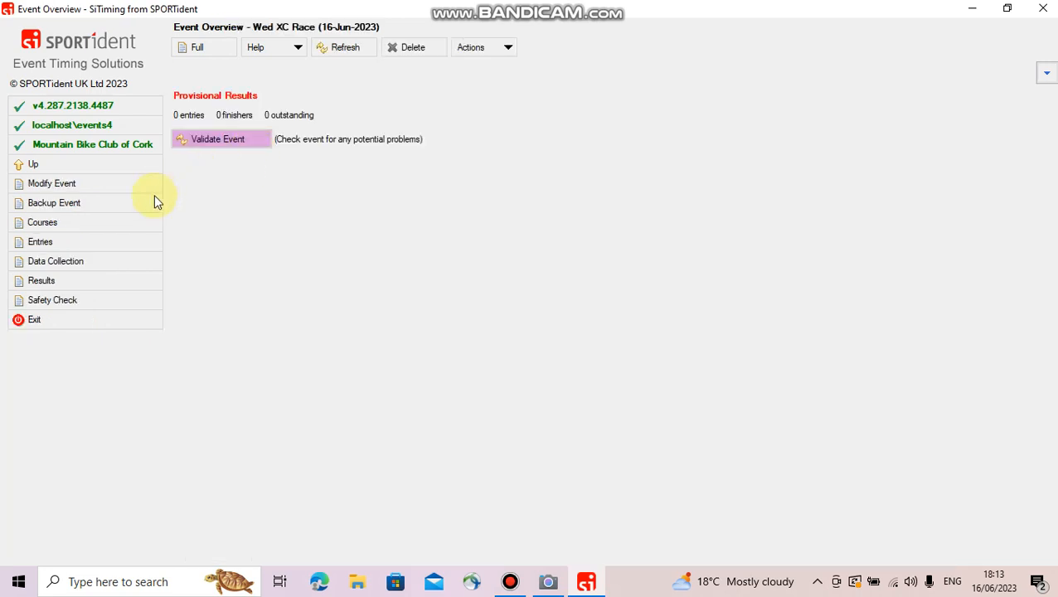
pyautogui.click(115, 222)
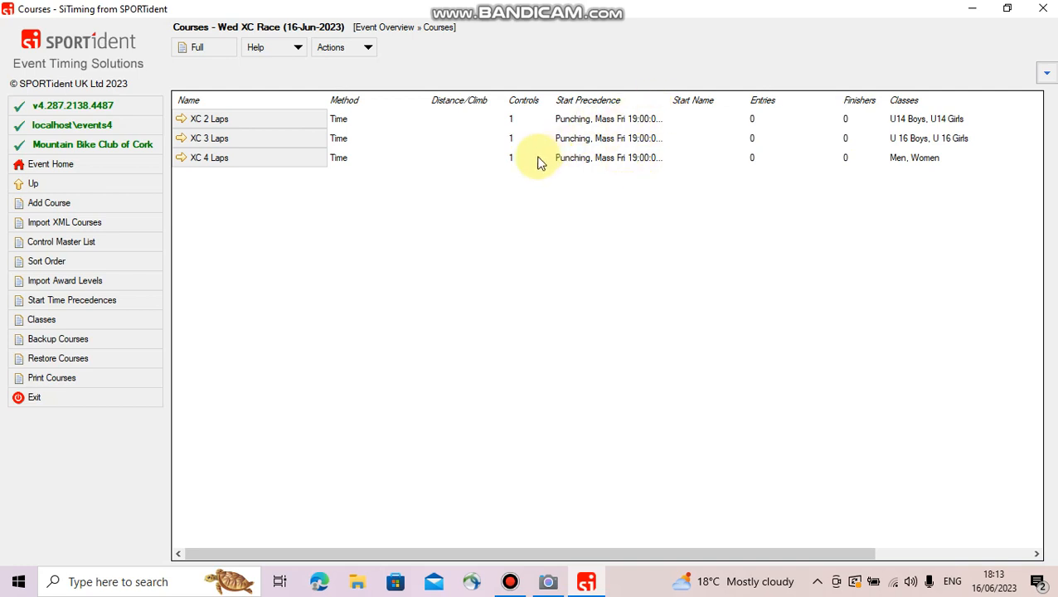
pyautogui.click(92, 323)
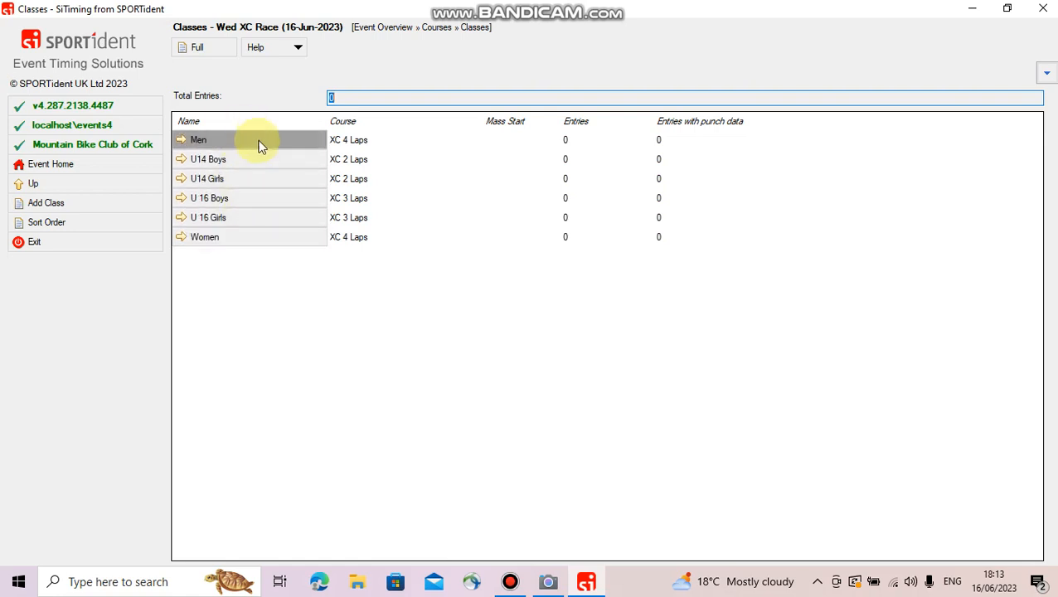
pyautogui.click(138, 188)
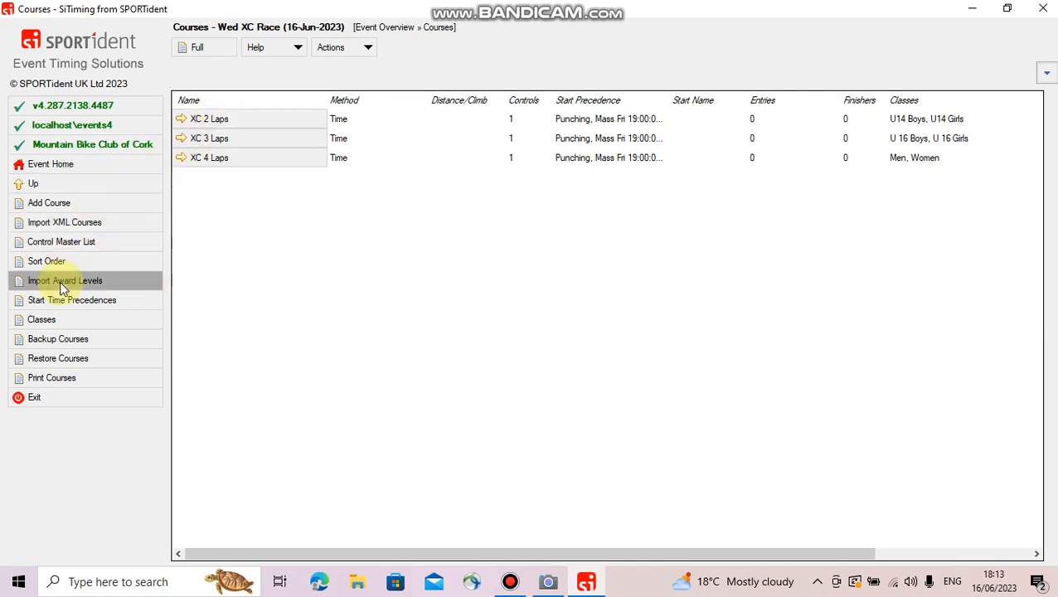
pyautogui.click(41, 320)
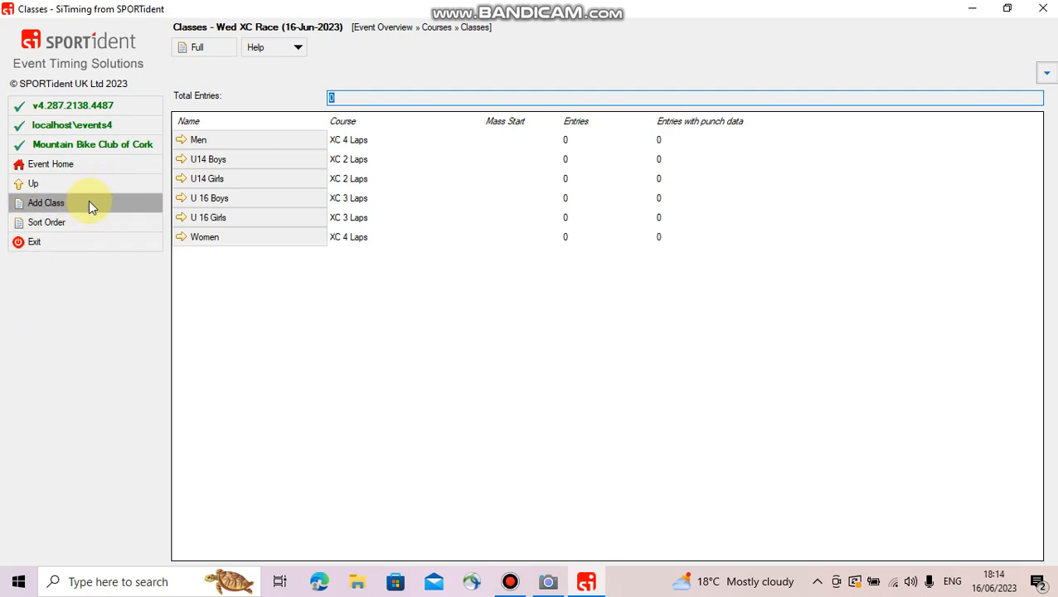
# Leave the class list and return to the Wed XC Race event overview
pyautogui.click(116, 192)
pyautogui.click(116, 193)
pyautogui.click(116, 192)
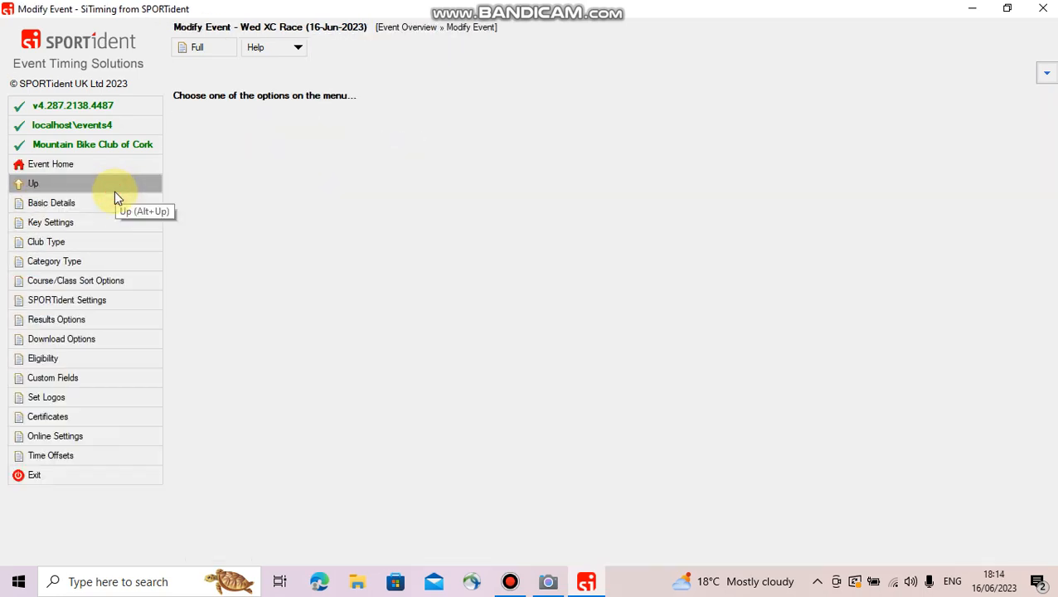
pyautogui.click(116, 196)
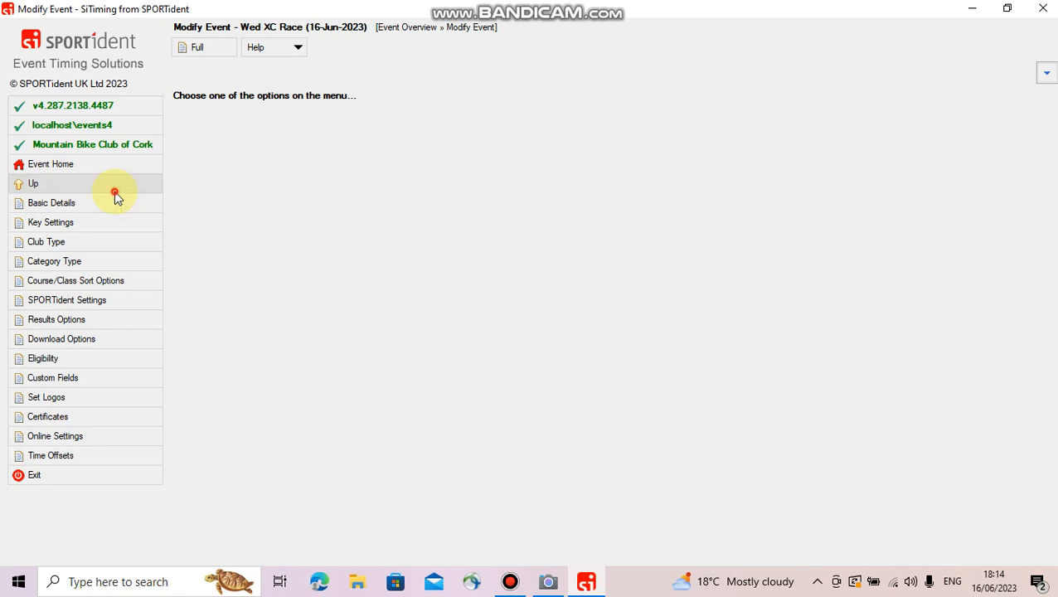